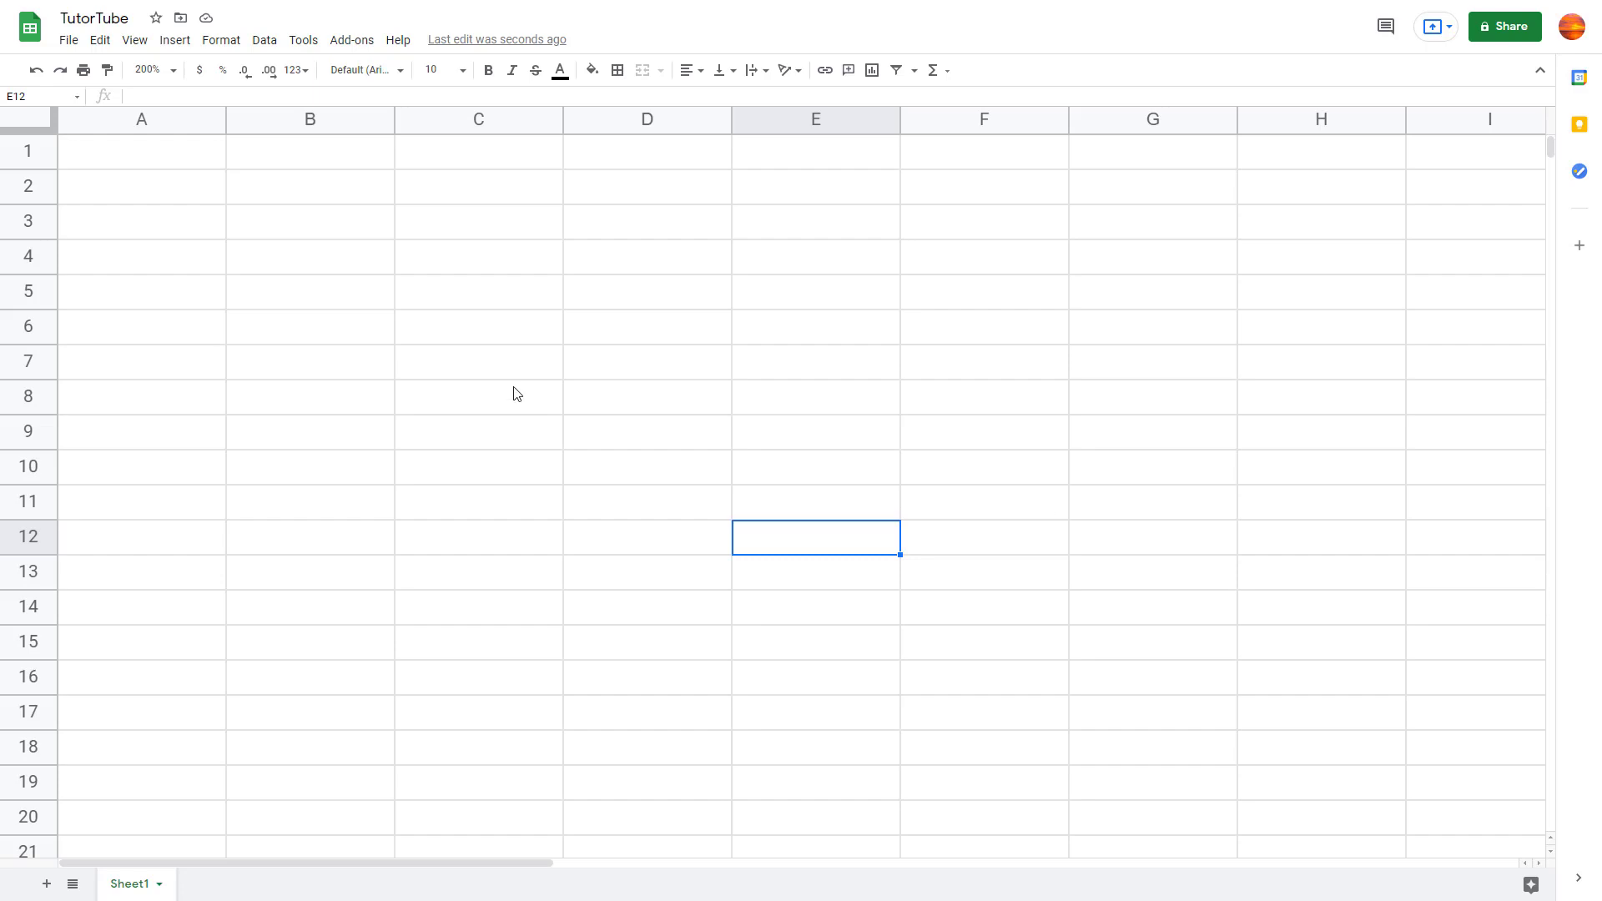
Step: Select the column A header of the empty Sheet1 and open the Data menu
click(515, 392)
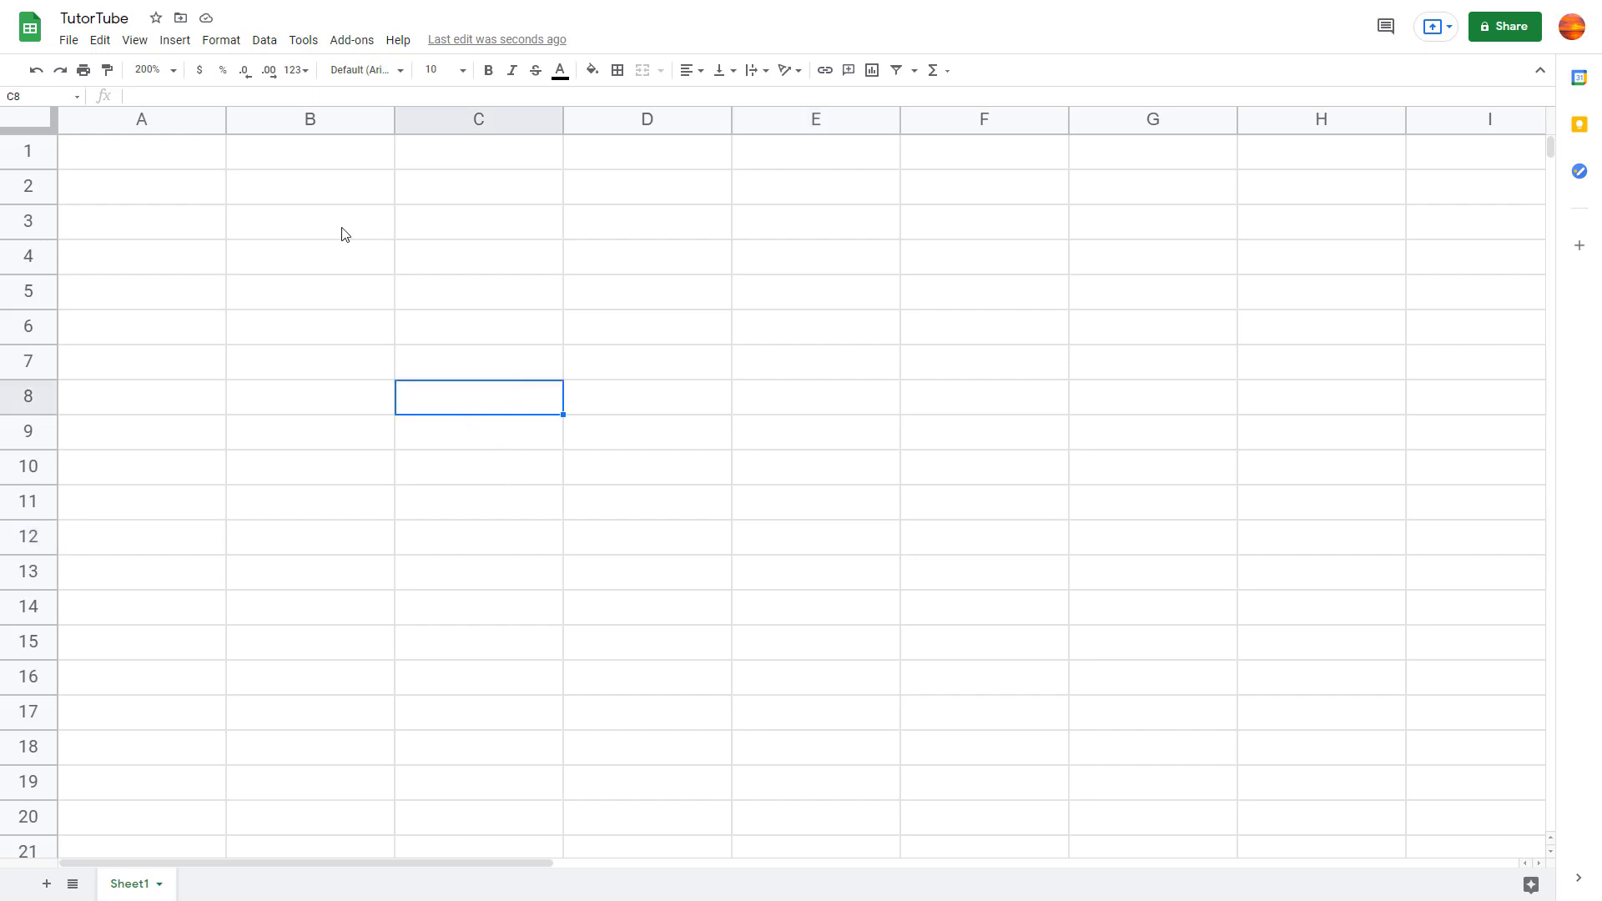
click(239, 269)
click(169, 143)
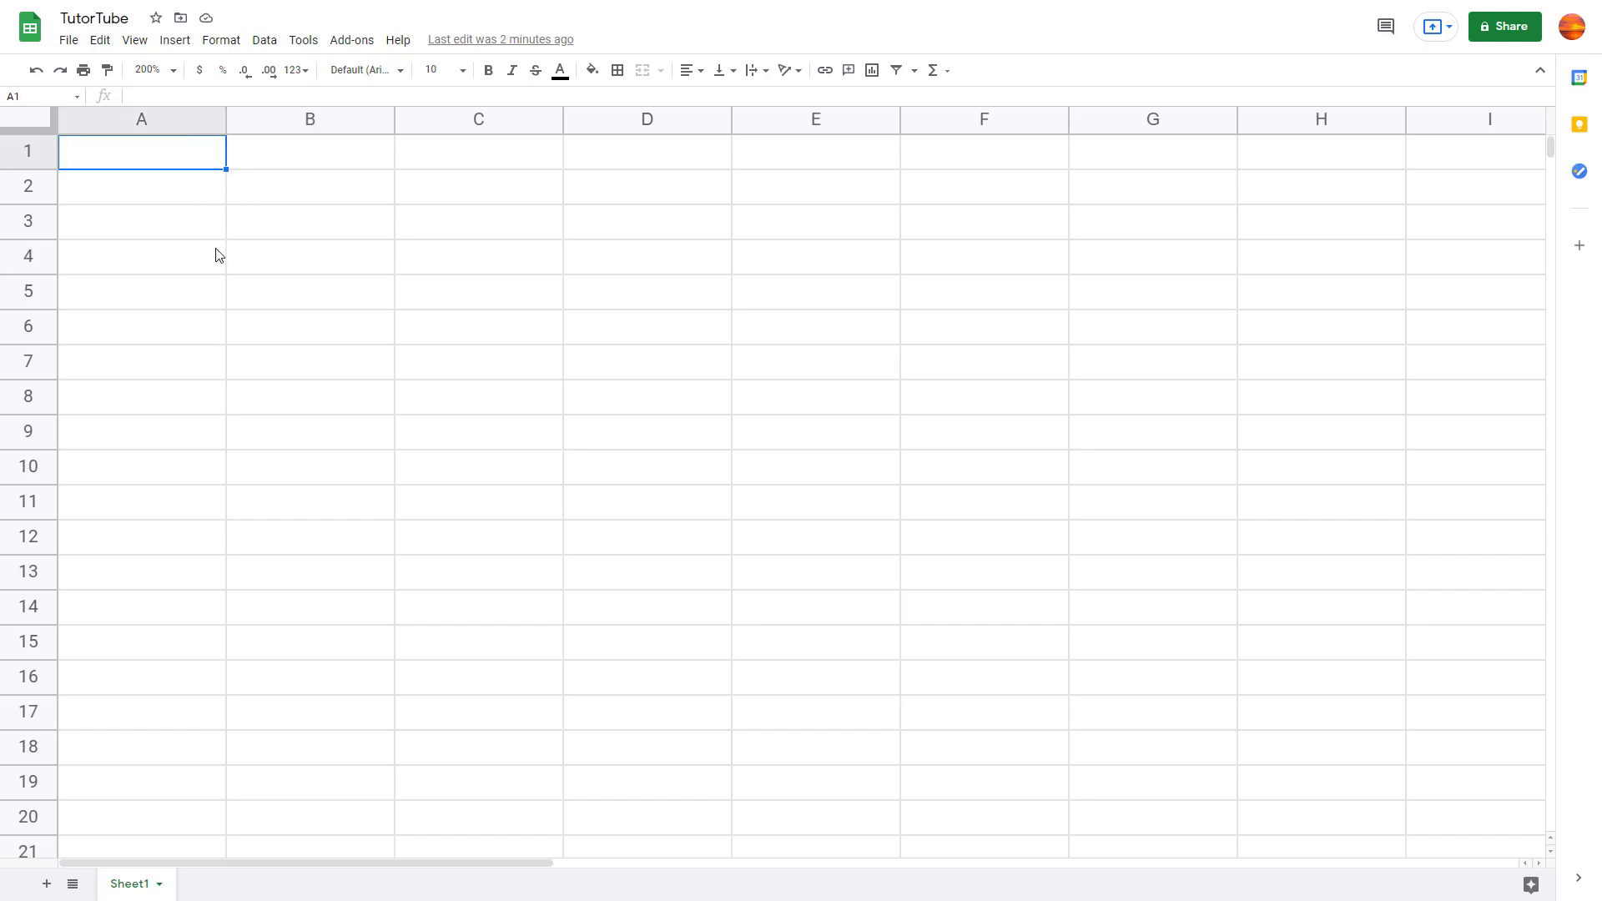
click(156, 118)
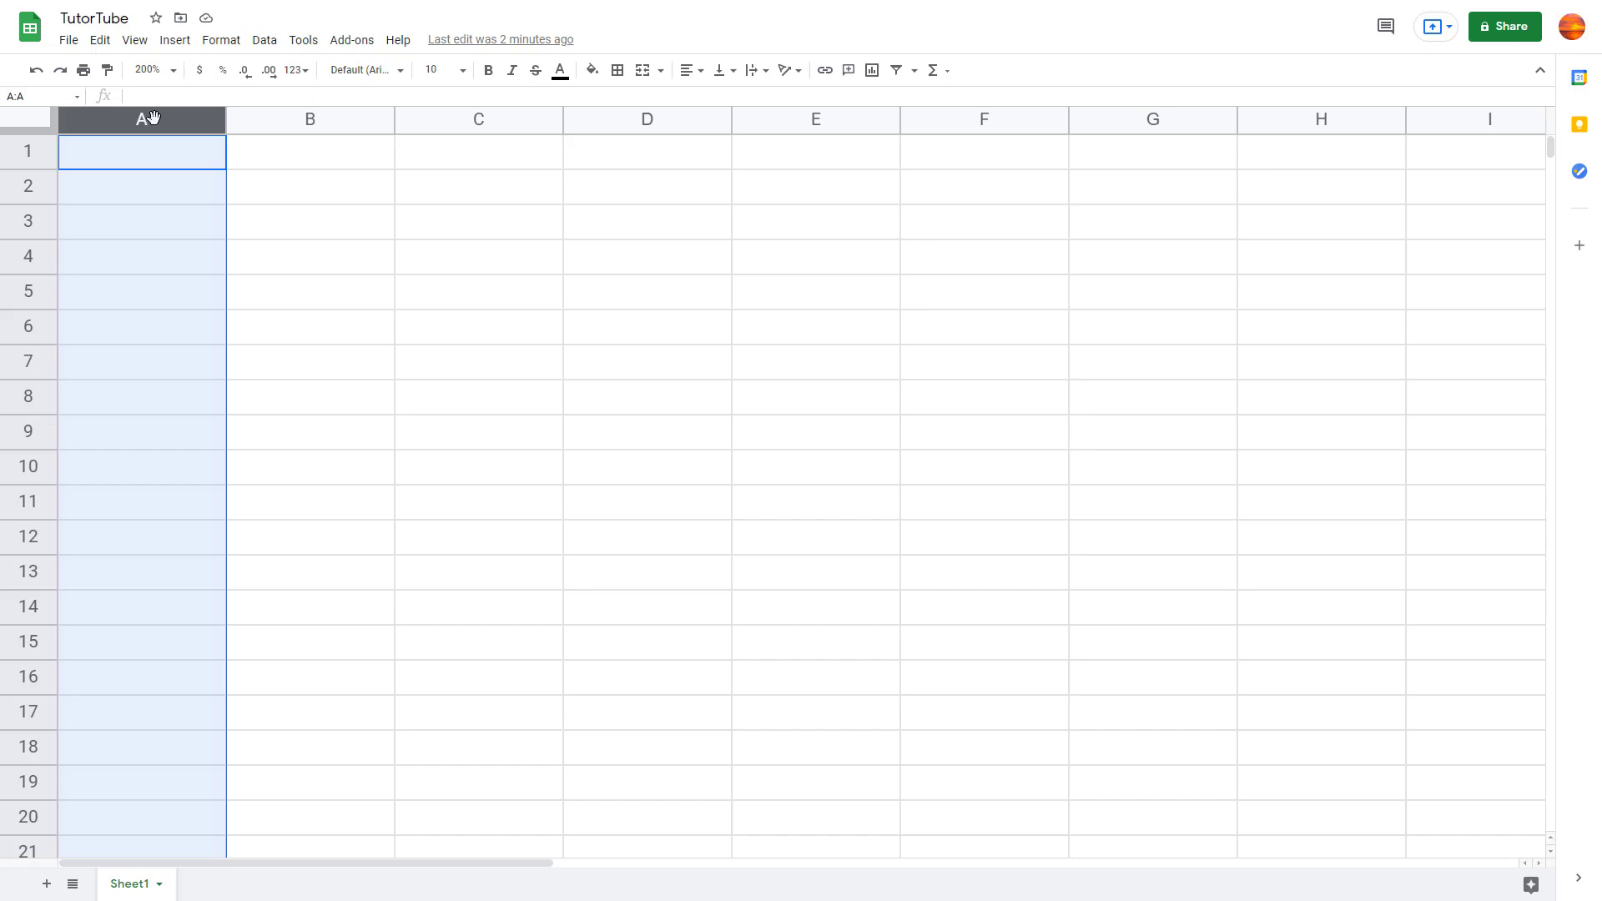
click(264, 40)
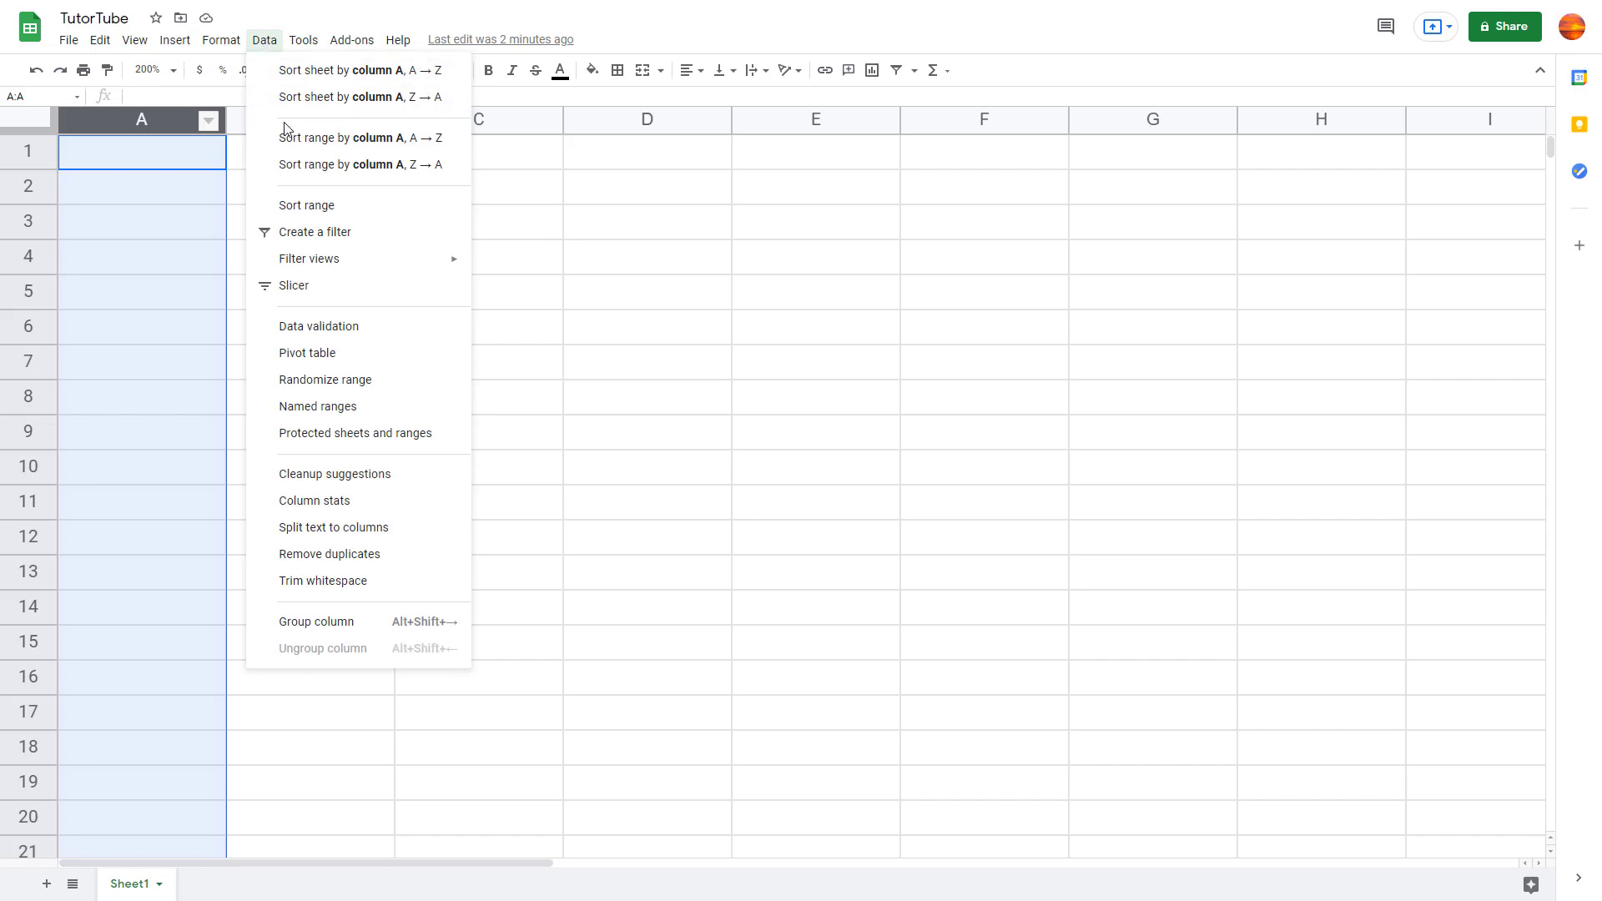
Step: Open Data validation and set the cell range to A:A by picking column A on the sheet
click(322, 332)
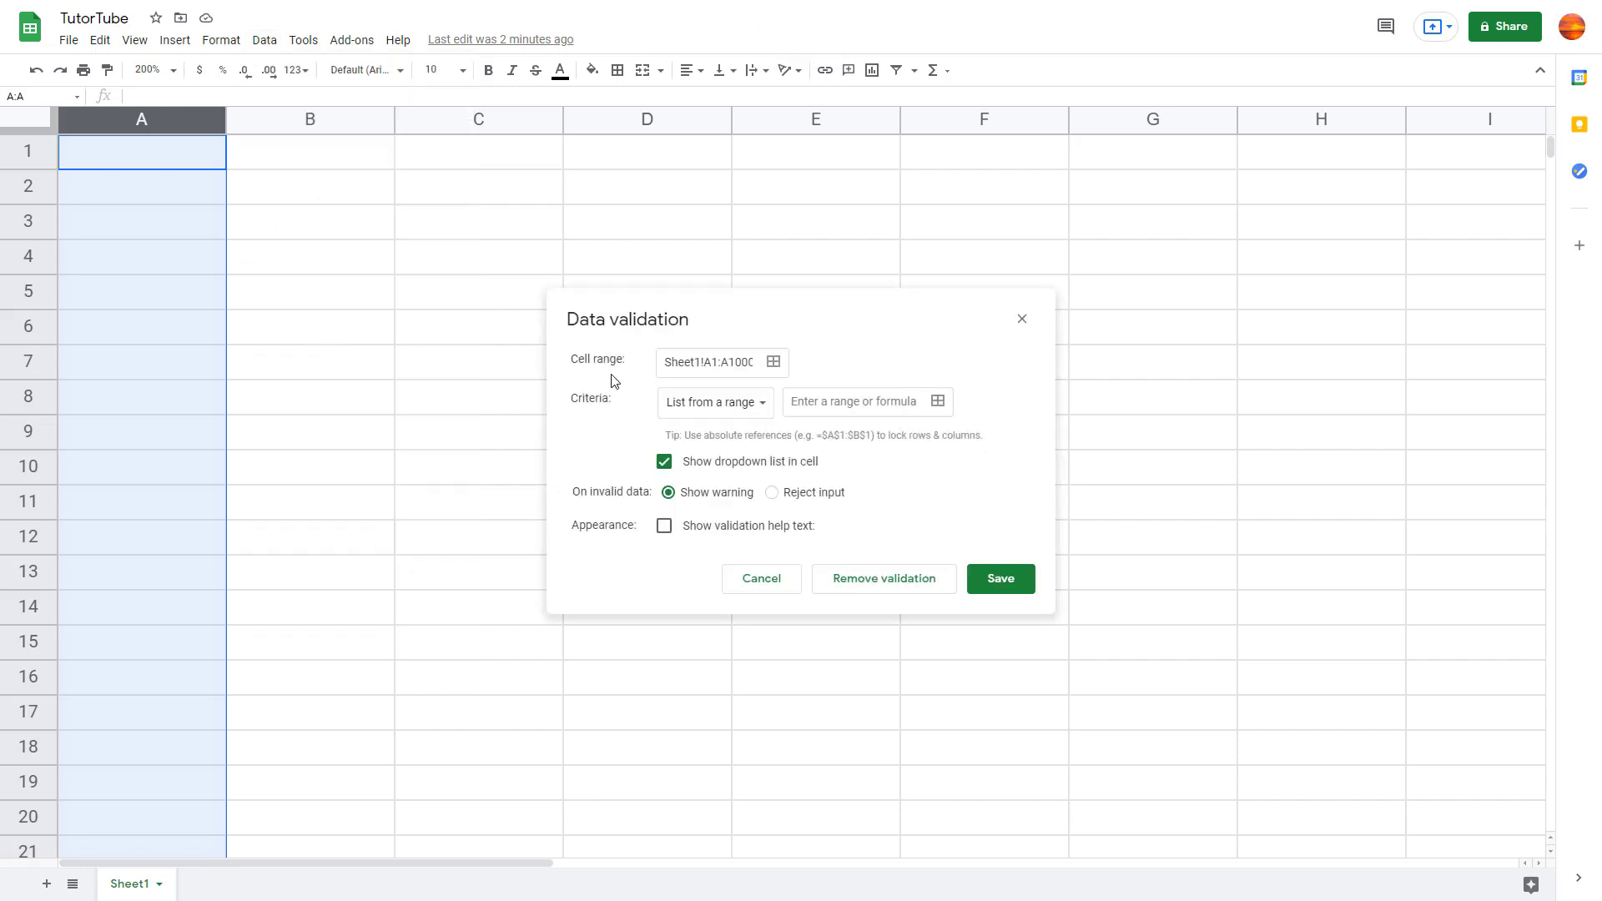
click(773, 361)
drag(352, 230, 391, 509)
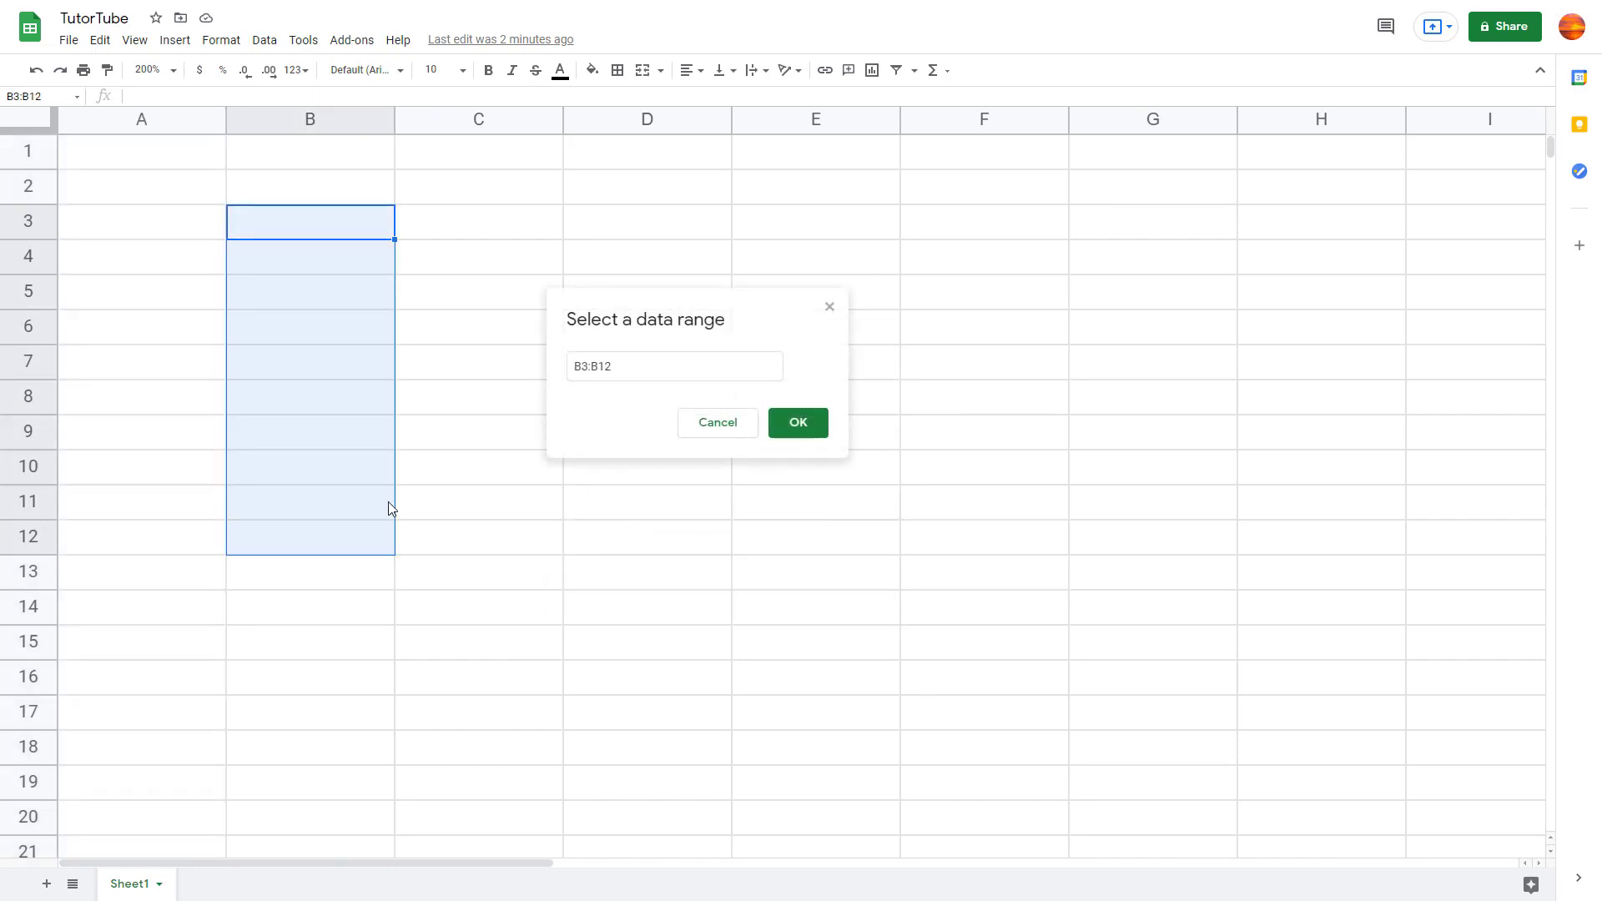
click(119, 119)
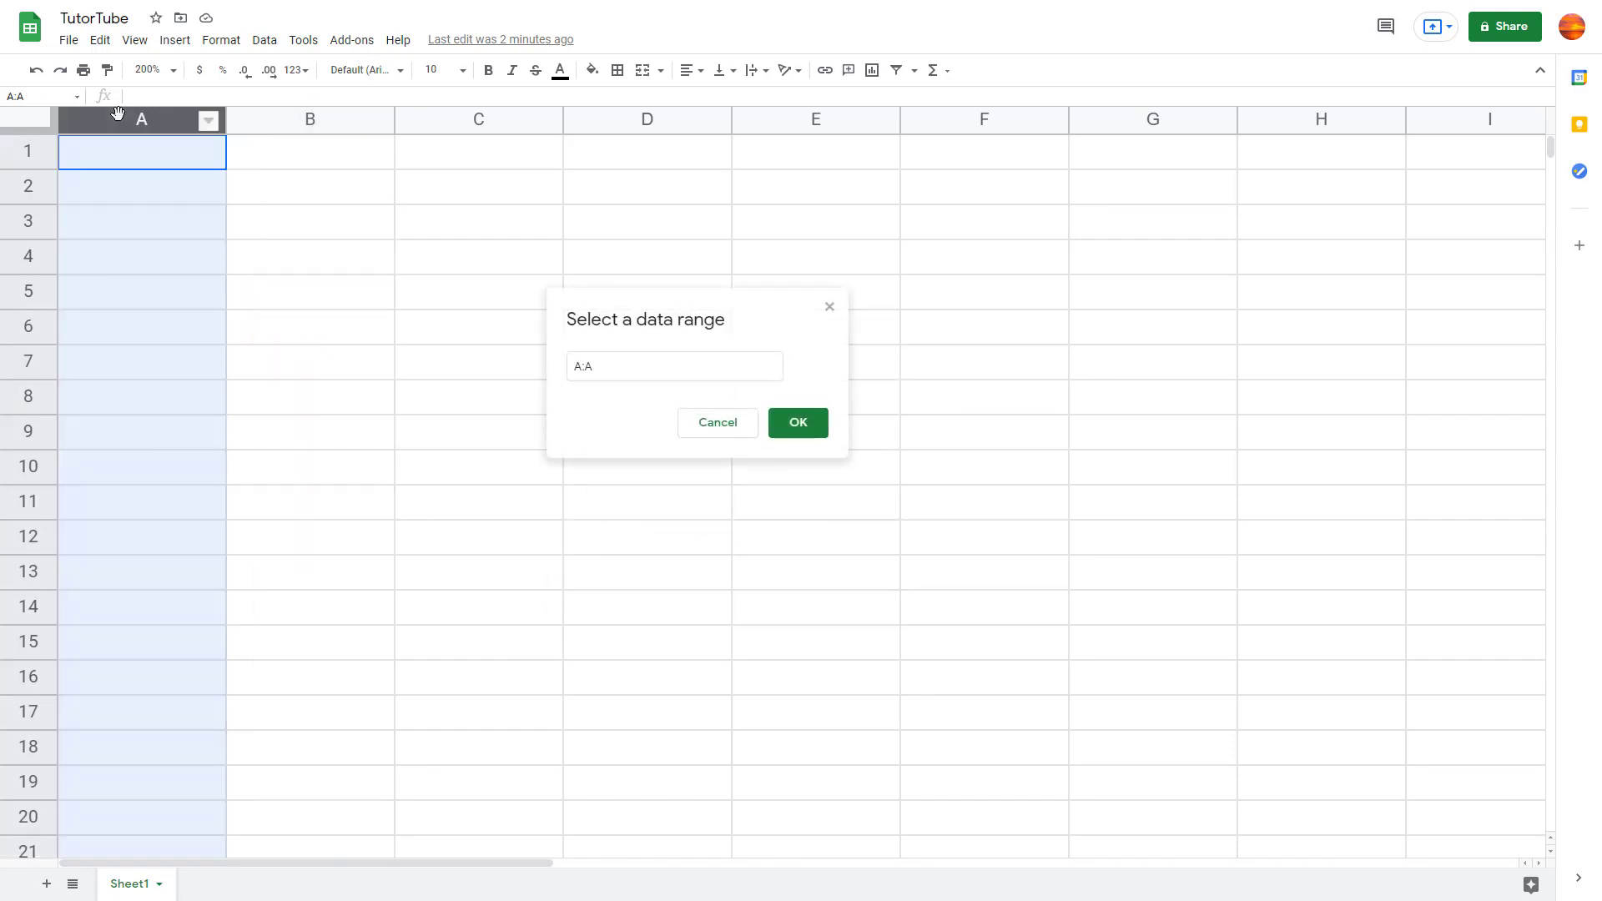
click(801, 417)
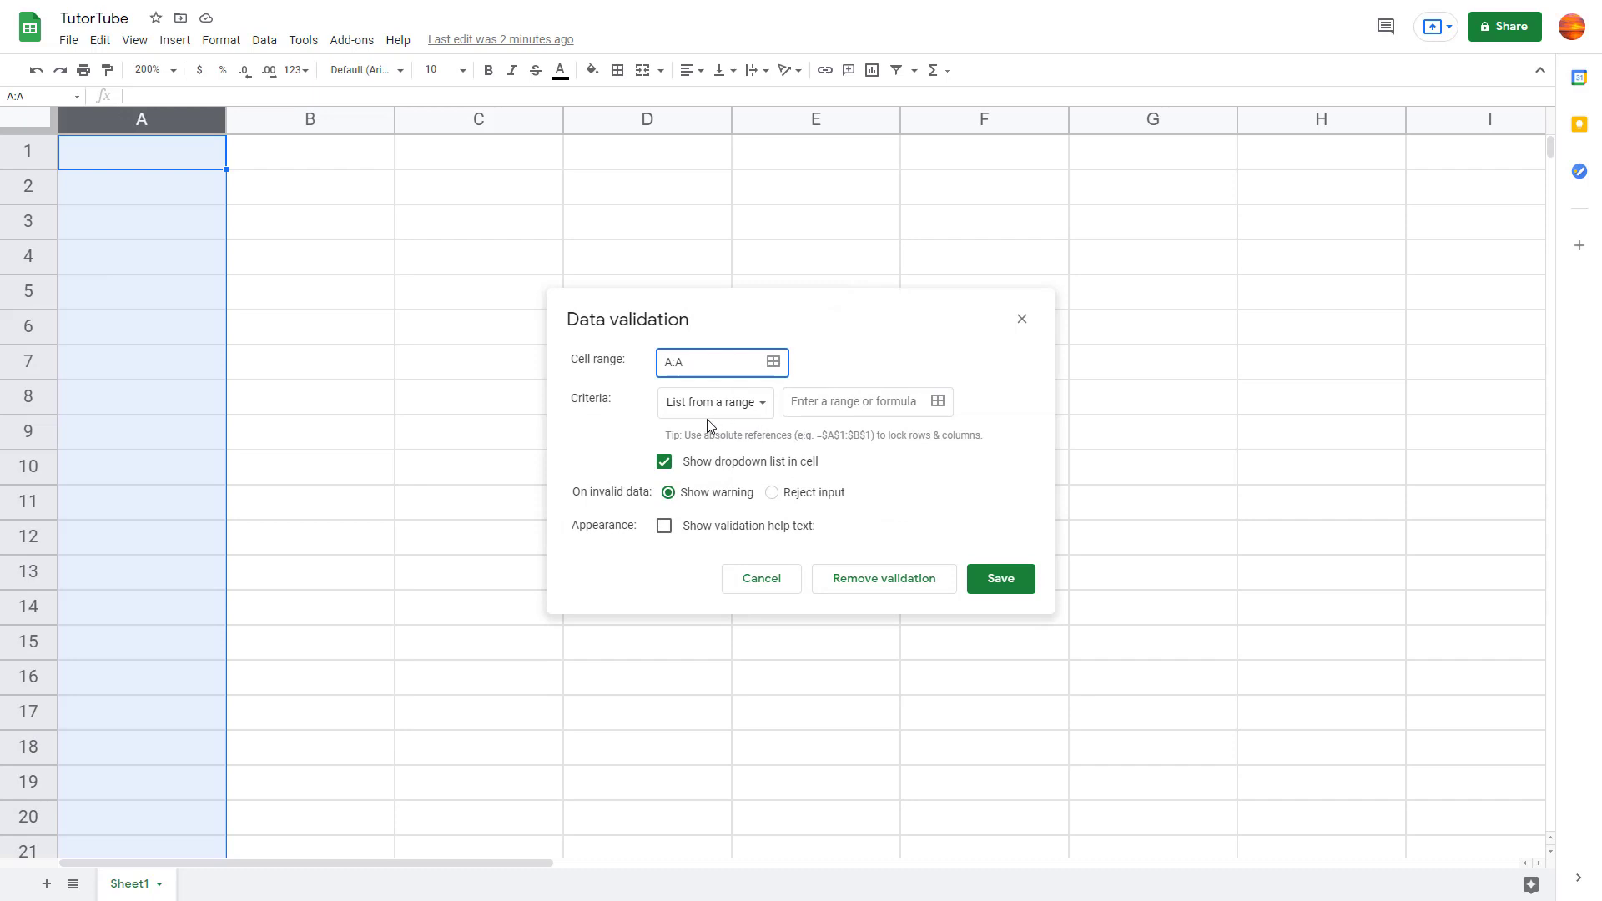
click(764, 410)
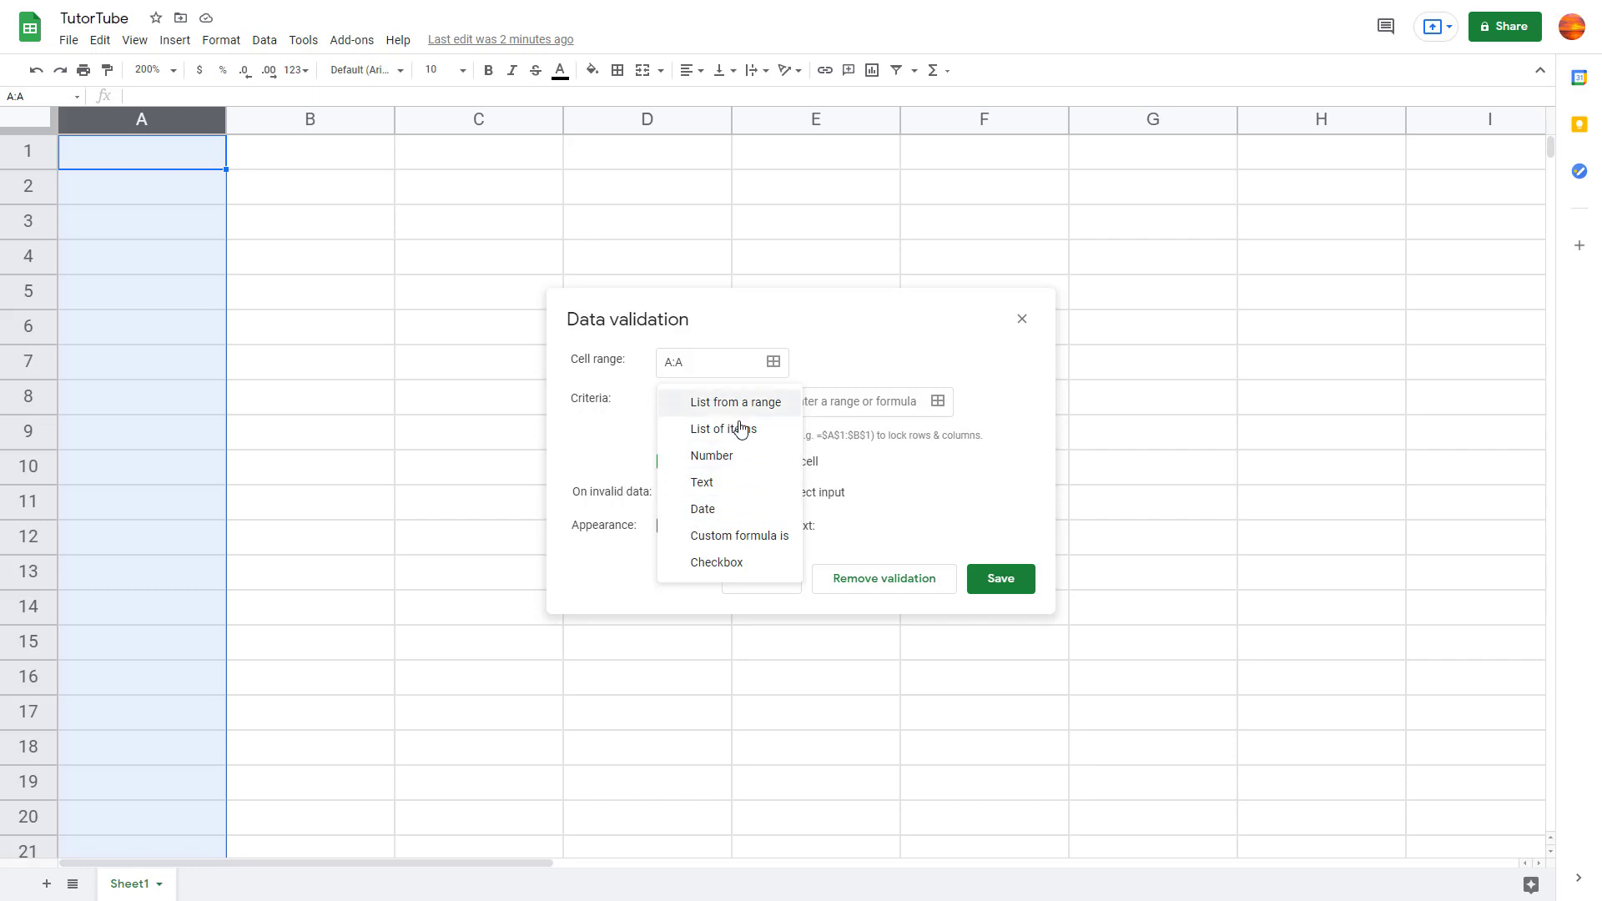
Step: Set the criteria to Date / is valid date and choose Reject input
click(732, 509)
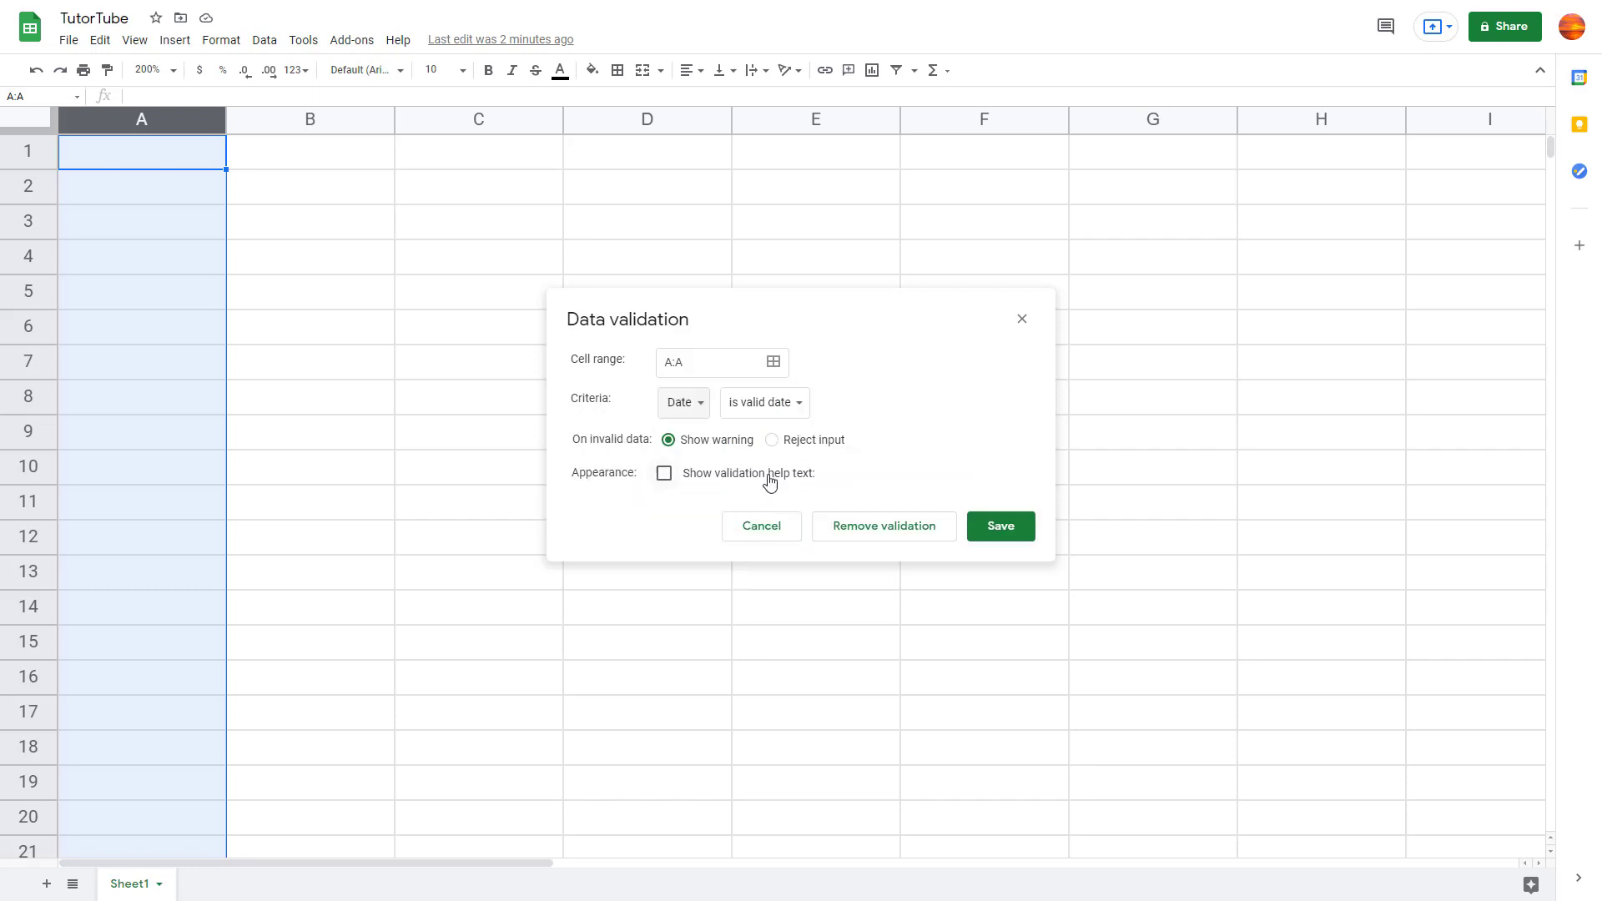
click(784, 404)
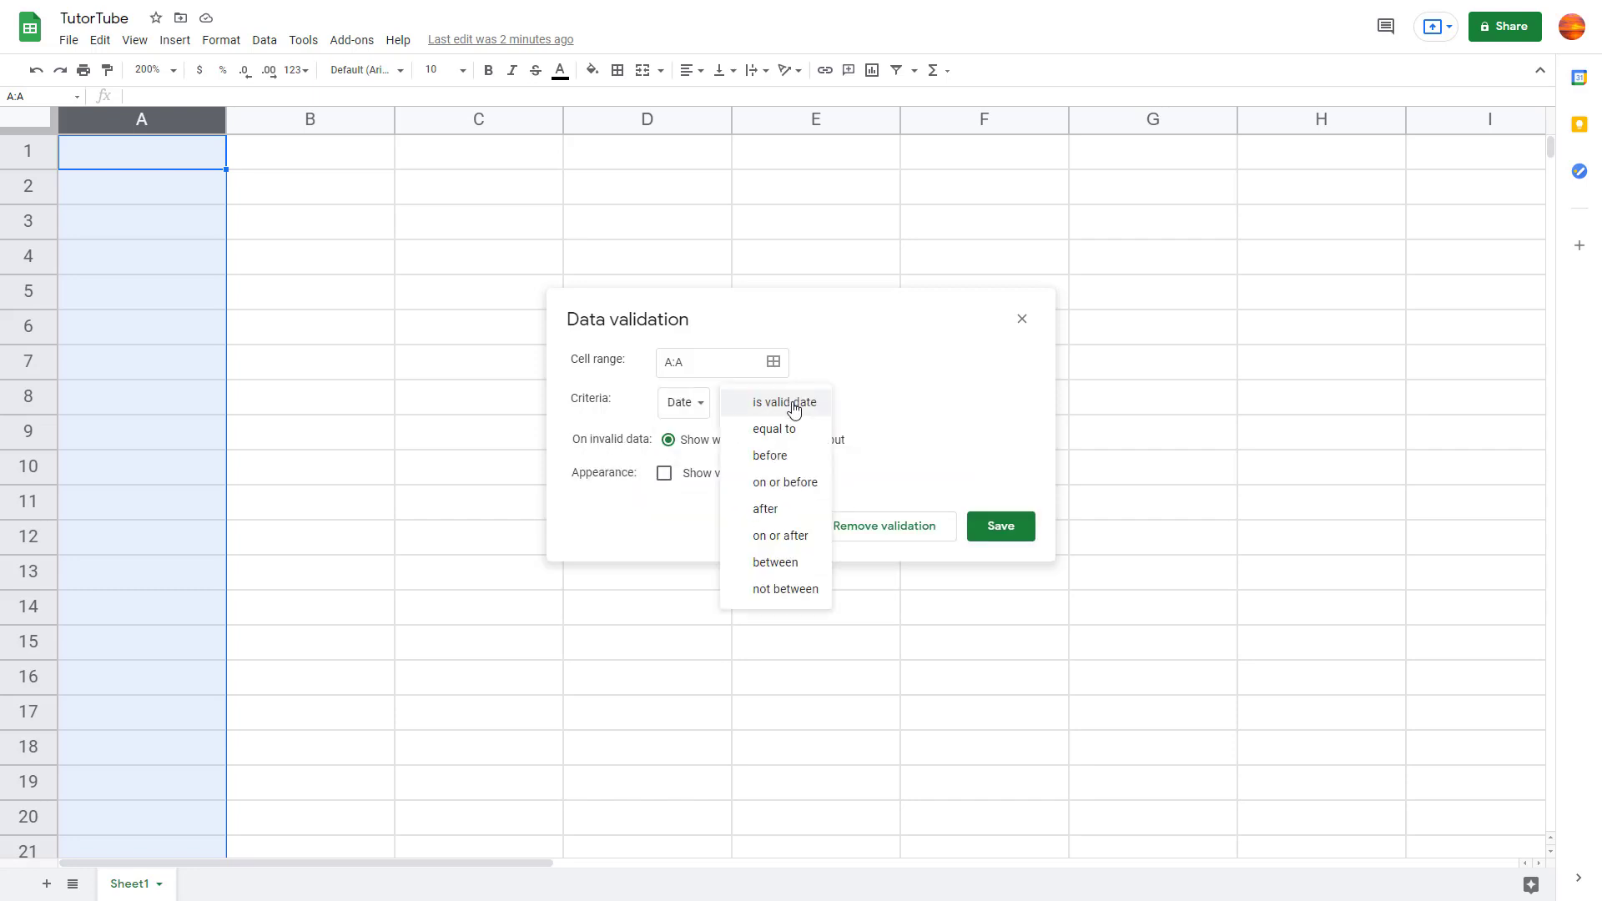
click(793, 408)
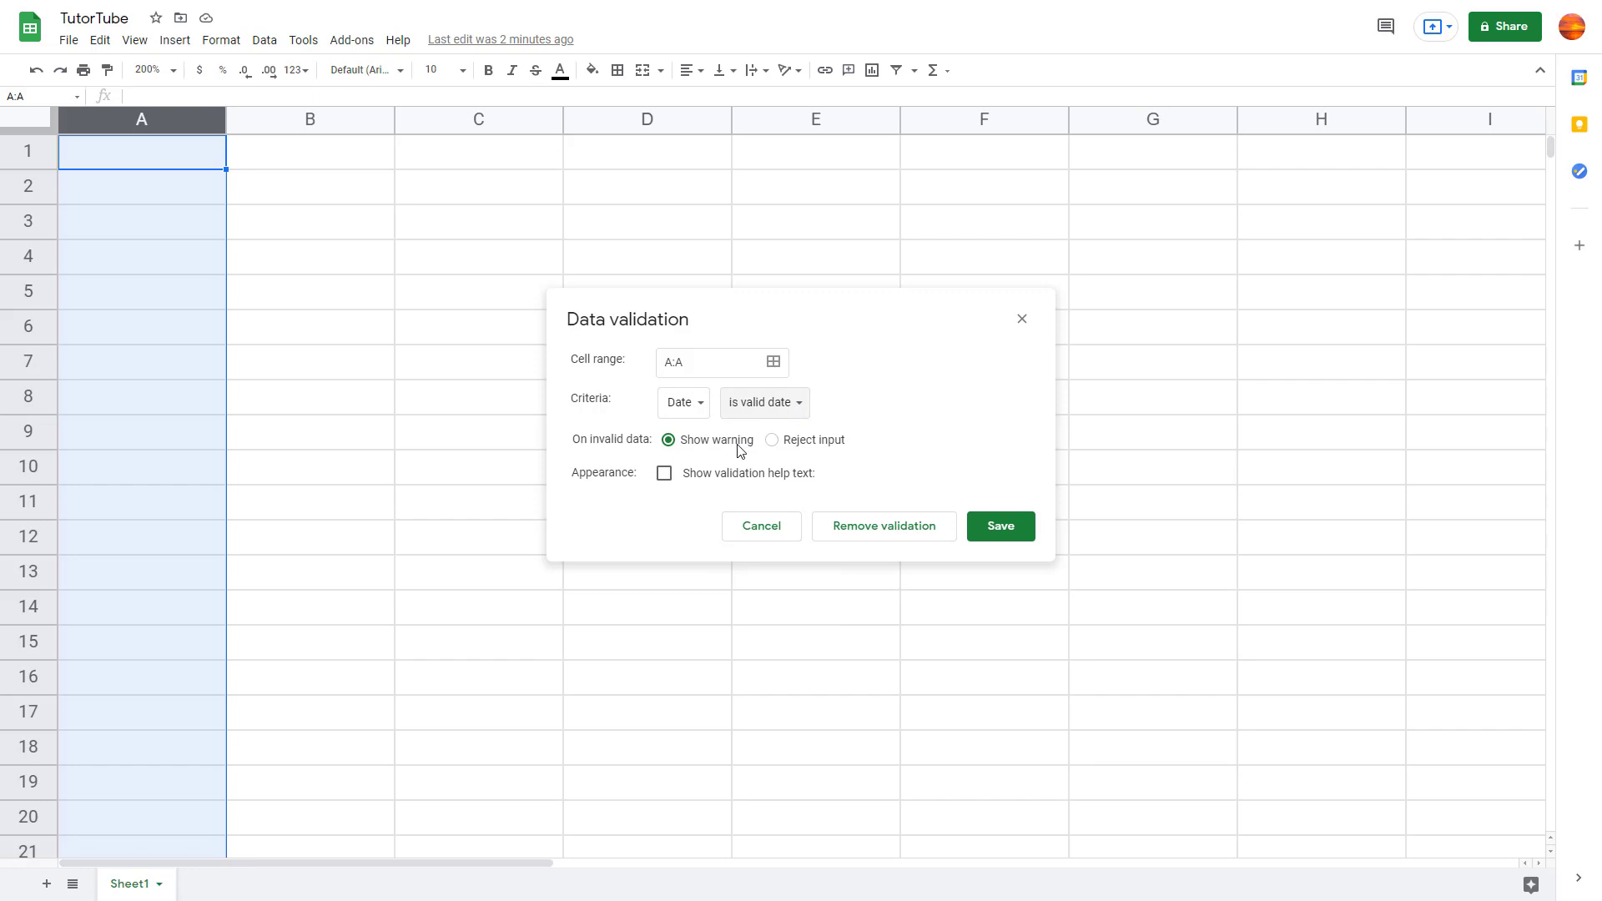
click(790, 446)
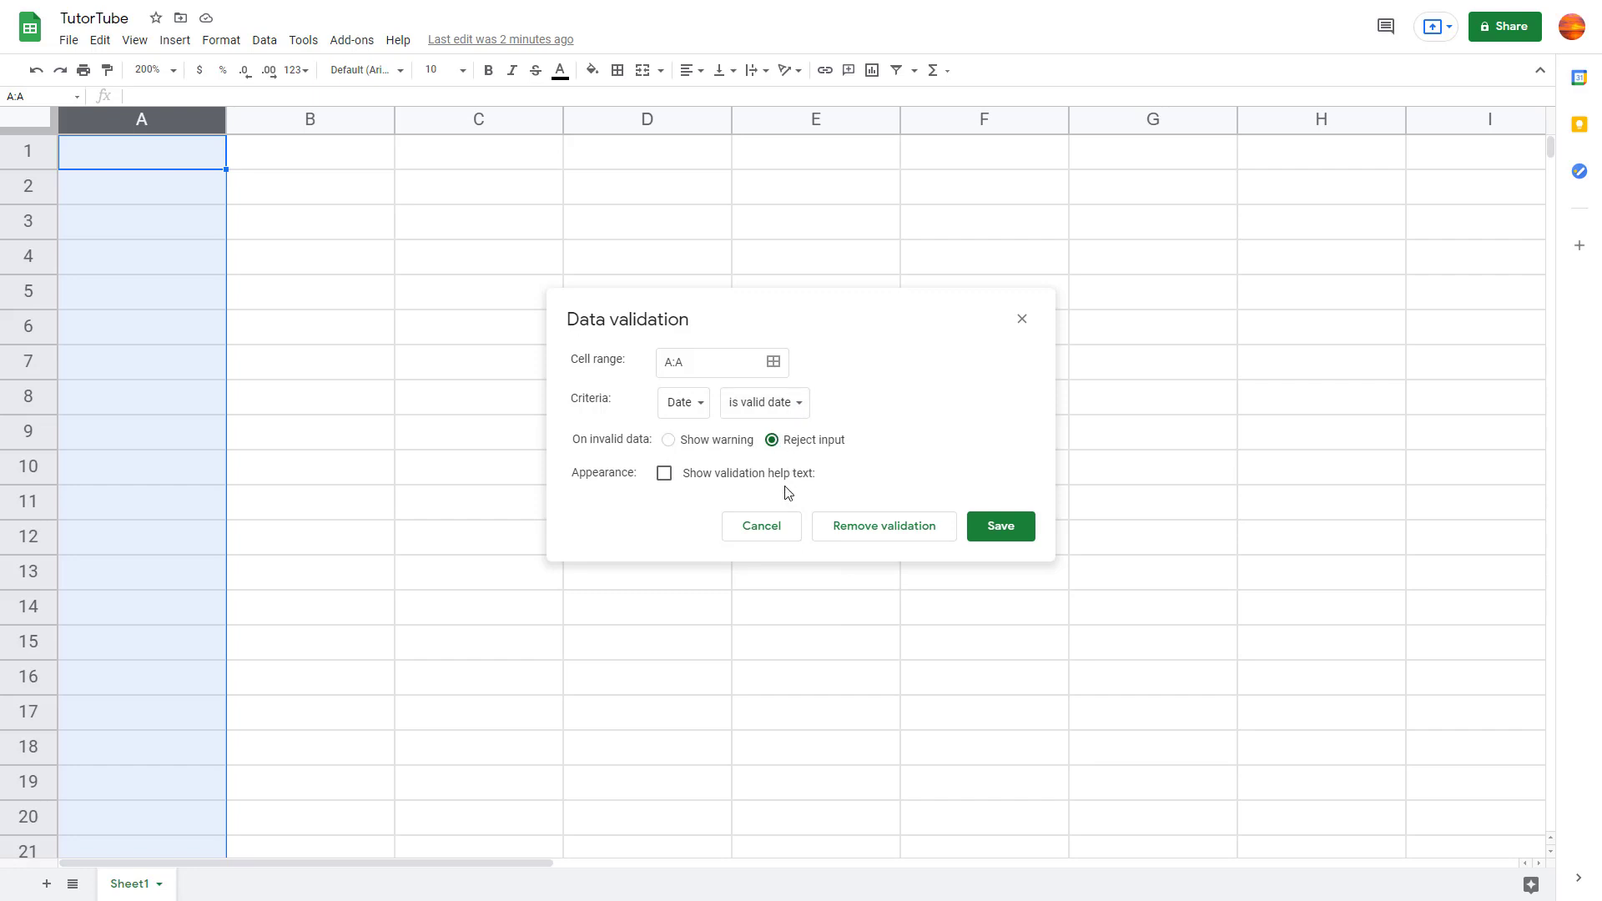
Step: Show validation help text 'Enter Date' and save the column A rule
click(783, 475)
click(796, 512)
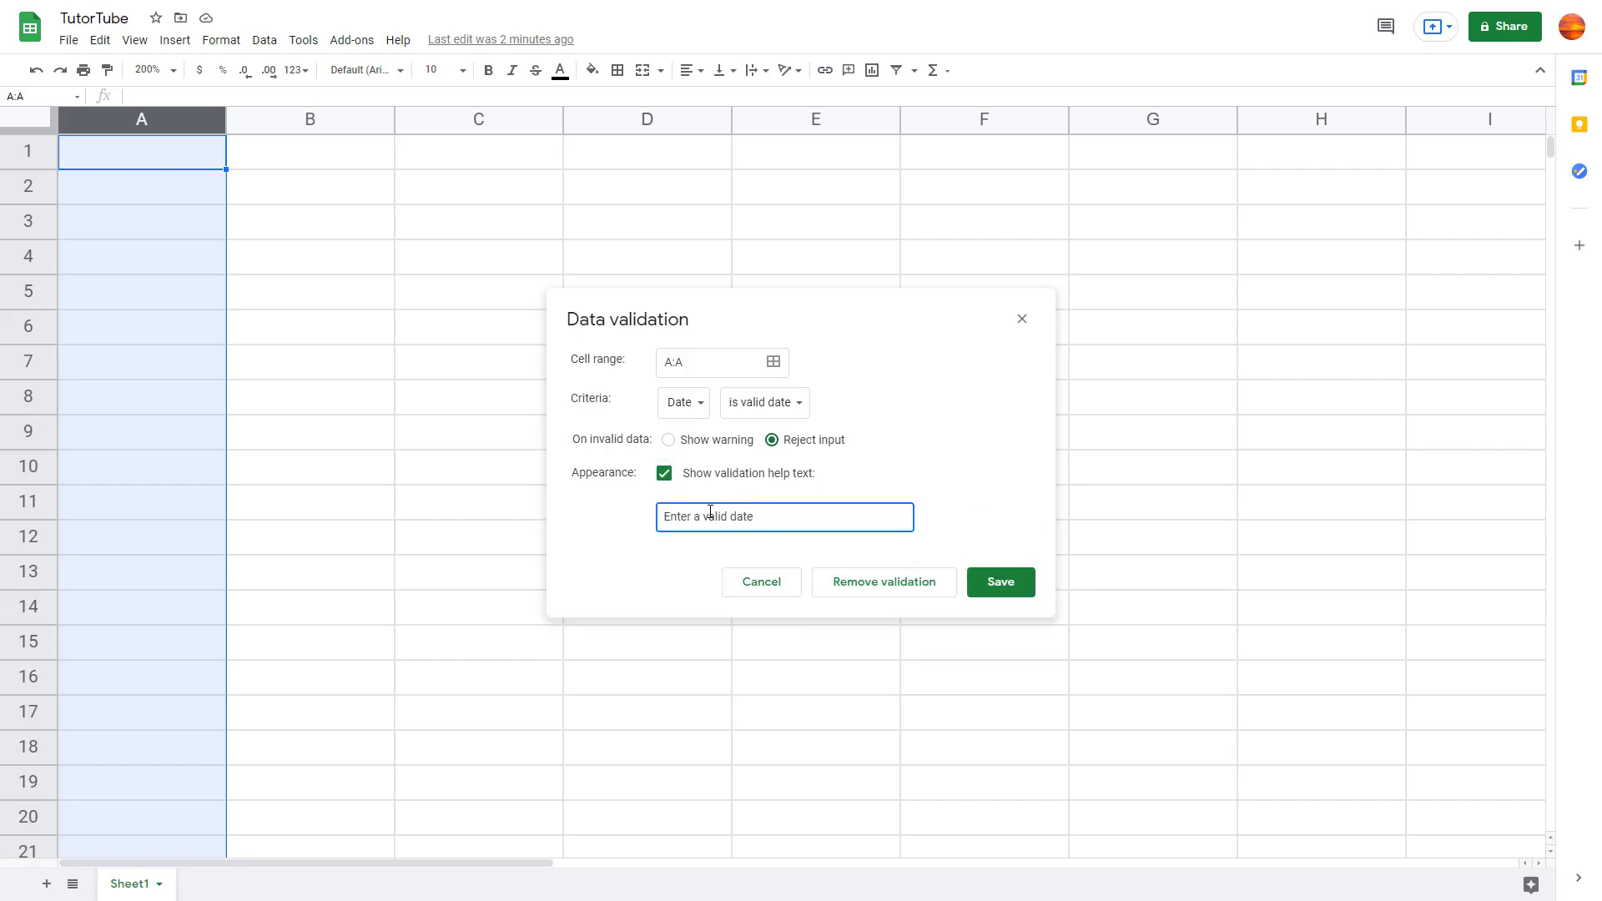
drag(773, 515, 620, 505)
text(Enter Date)
click(1010, 589)
Step: Enter 3 in A1 and dismiss the 'Enter Date' rejection warning
click(434, 368)
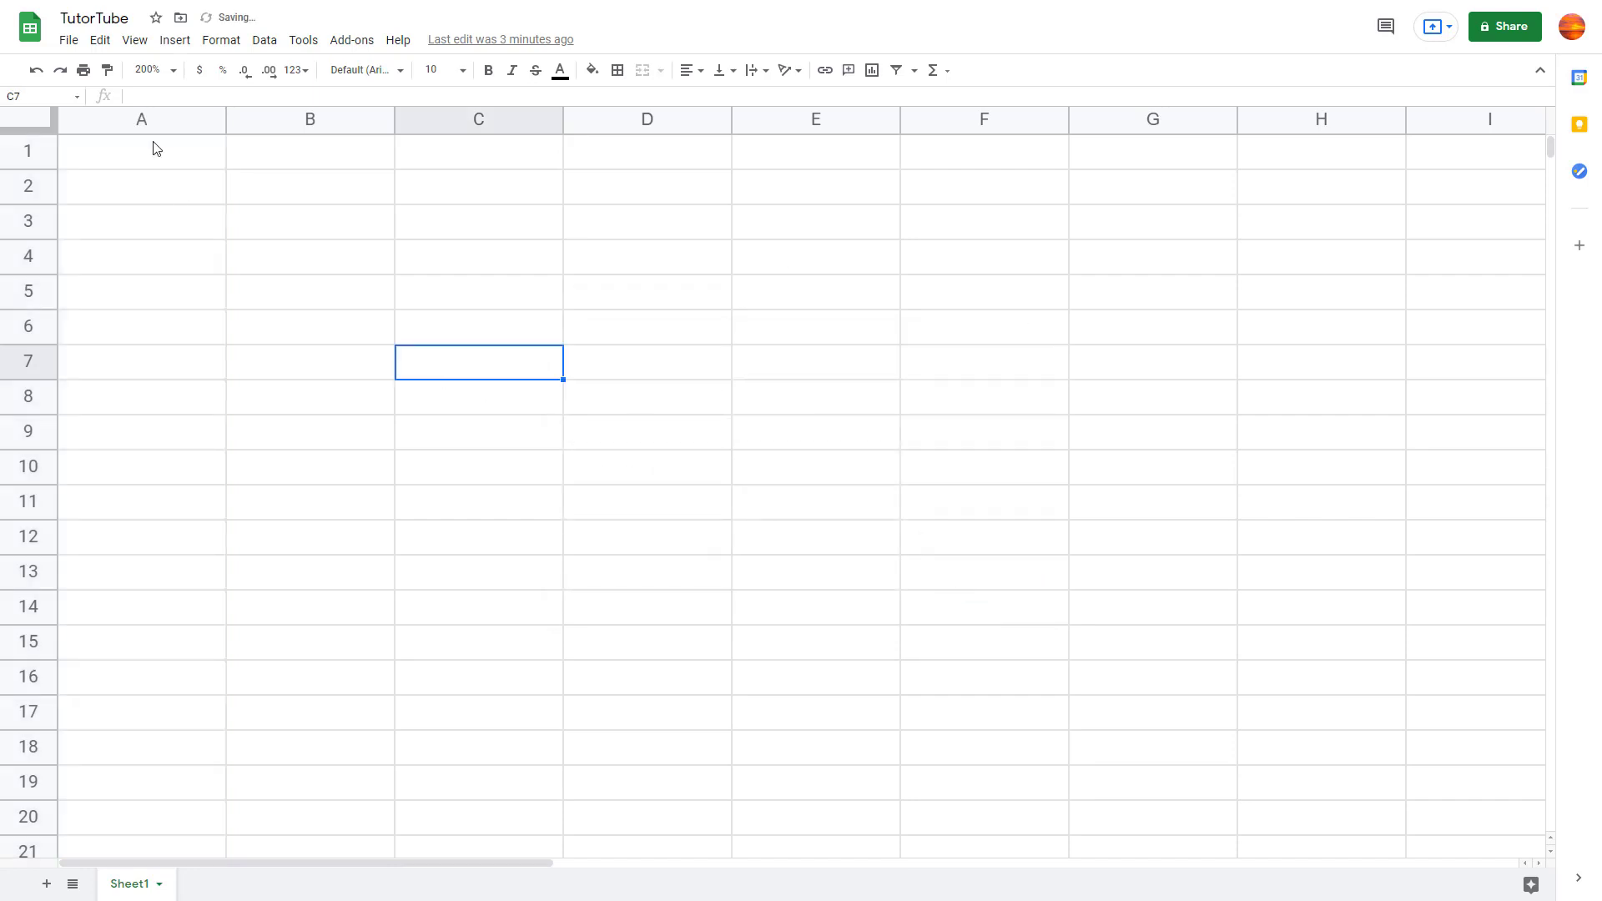
click(157, 157)
text(3)
key(Return)
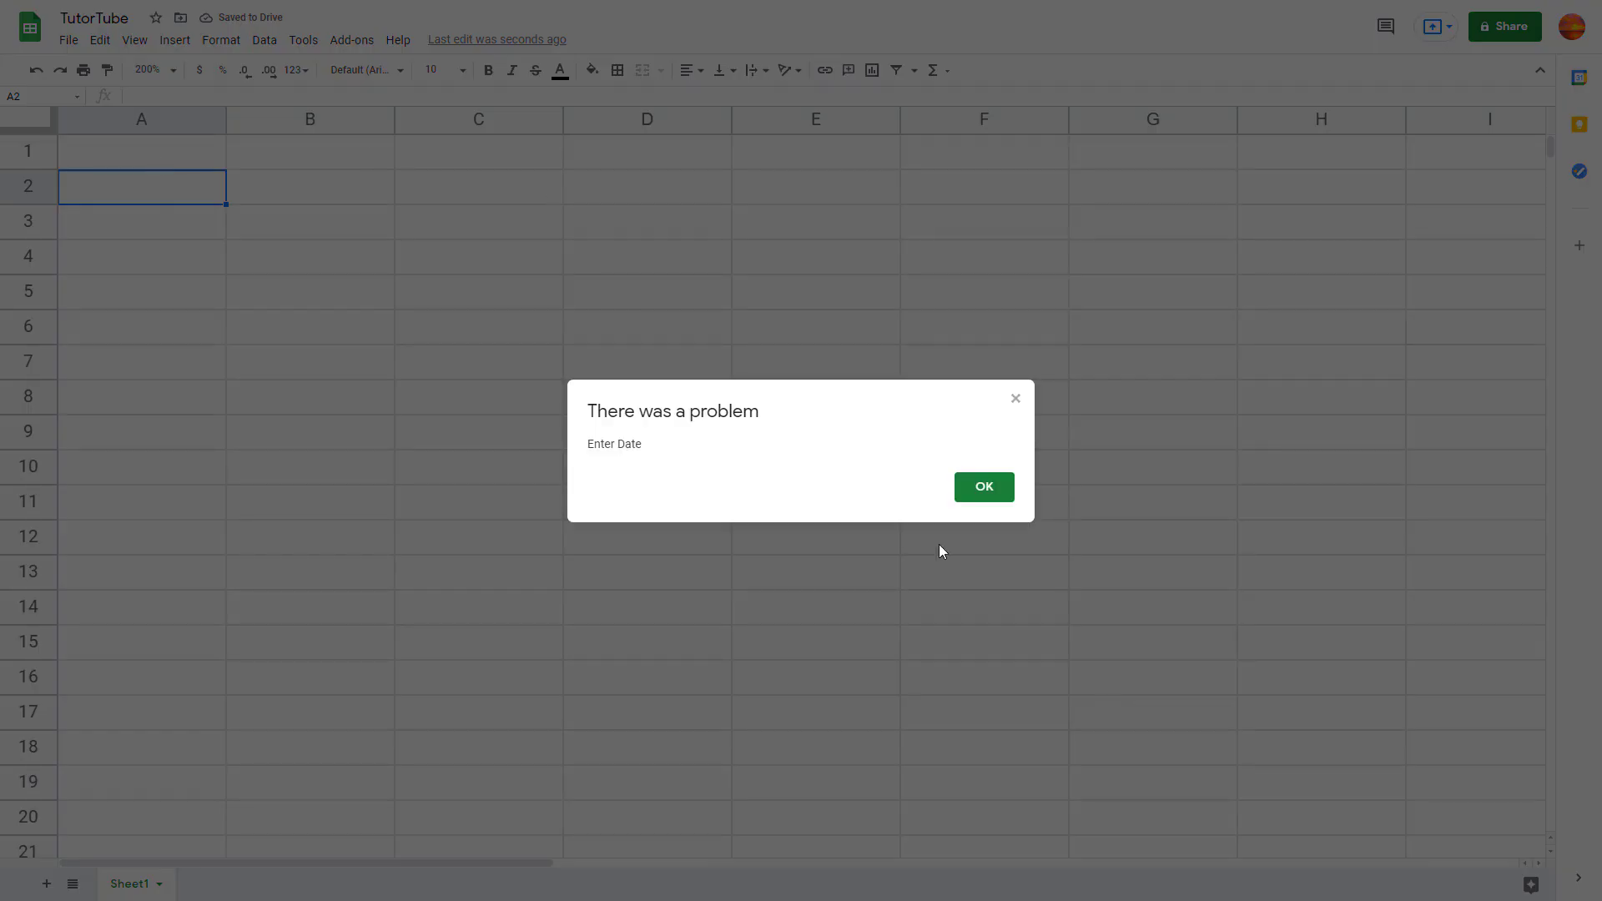
click(972, 497)
Step: Enter the date 3 Jun 2021 in A1 and check it is accepted
click(135, 160)
text(3 )
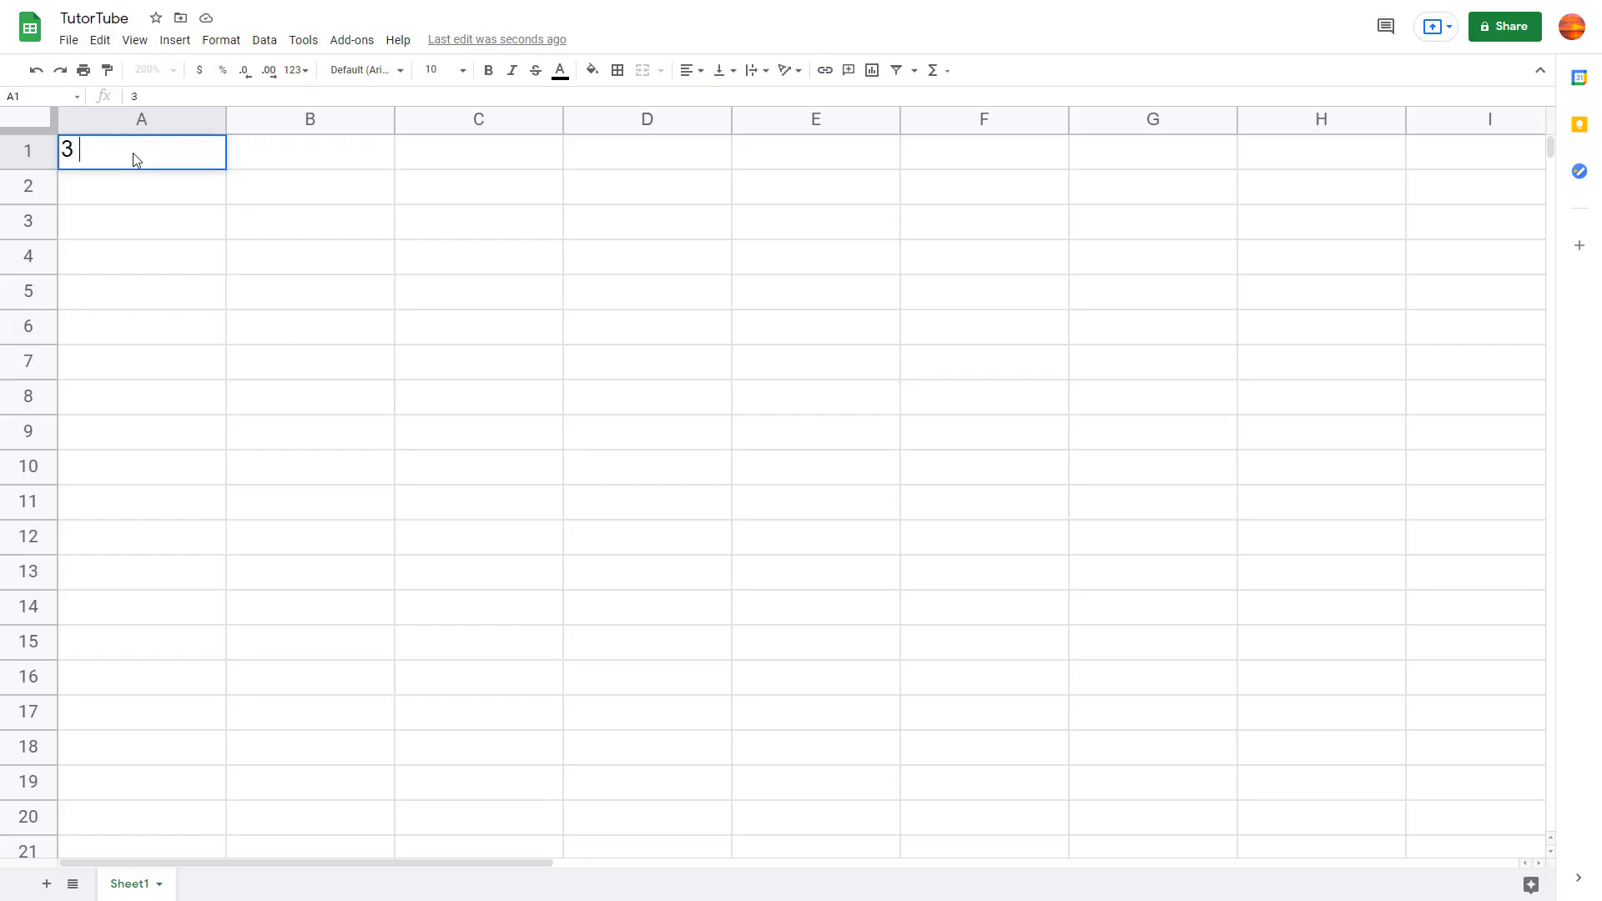
text(Jun 2021)
key(Return)
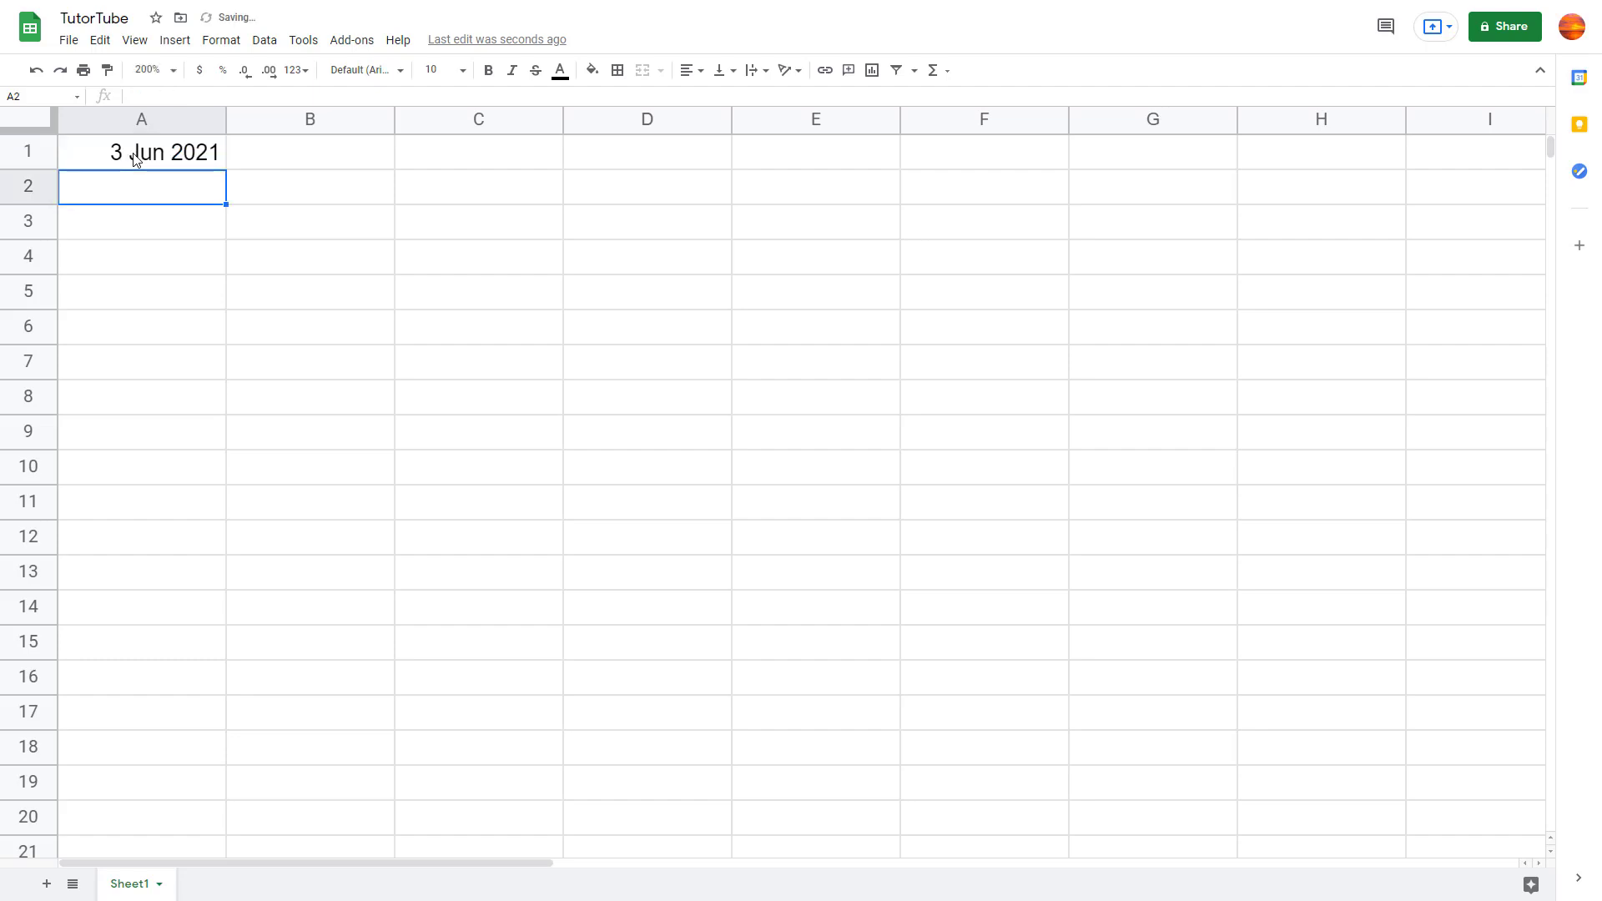
click(136, 158)
click(175, 219)
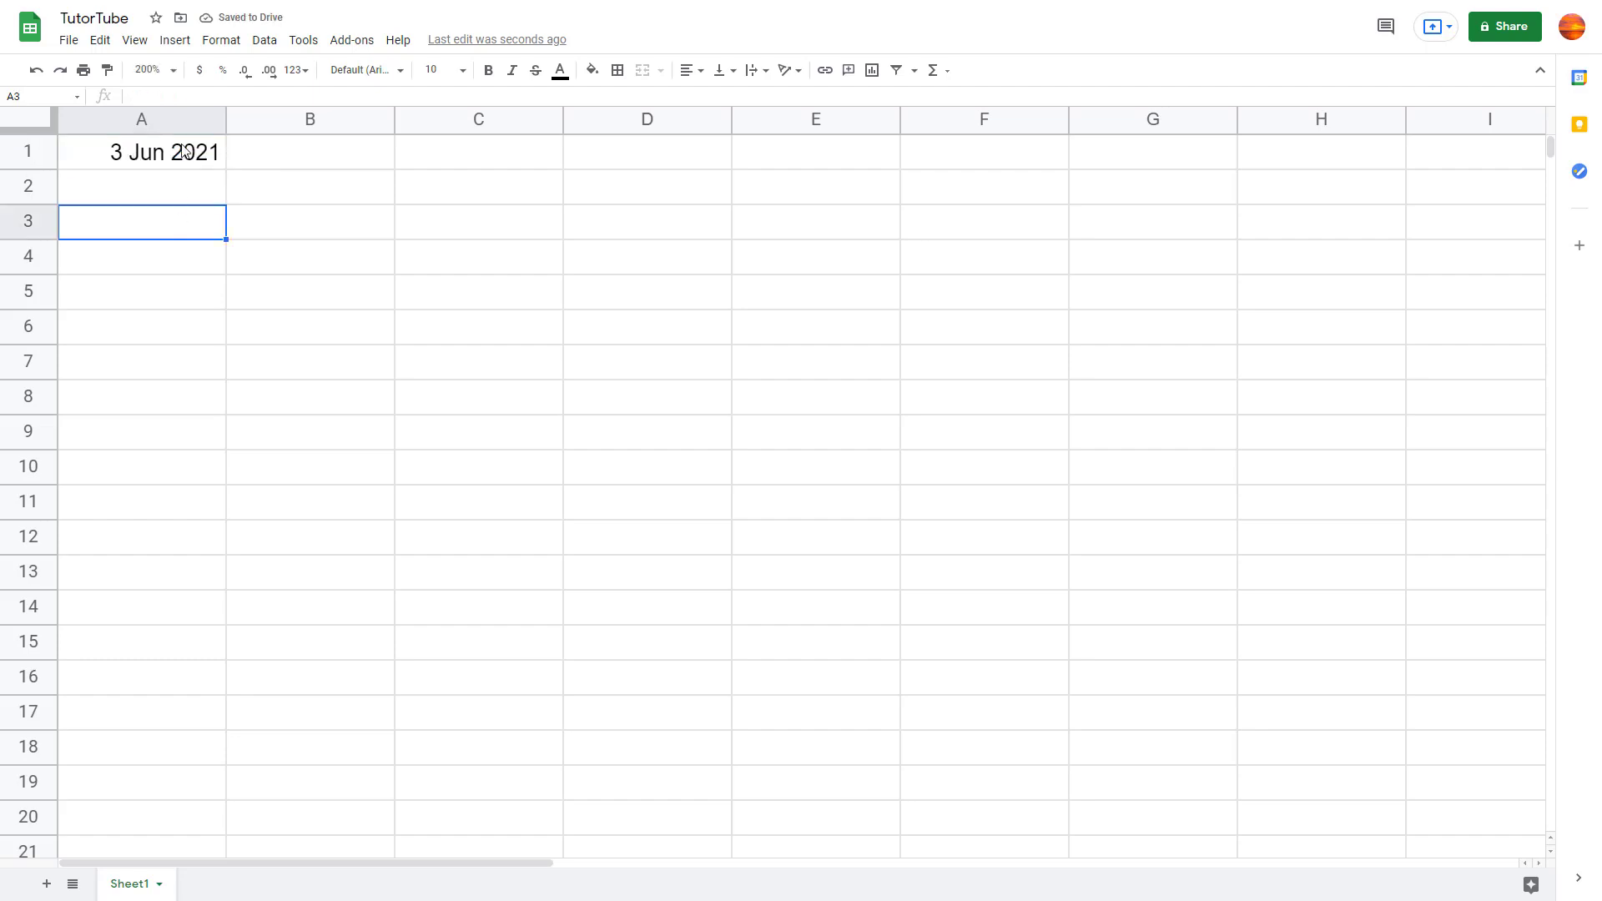
click(185, 151)
Step: Enter 4 in A2 and dismiss the resulting rejection warning
click(183, 186)
text(4)
key(Return)
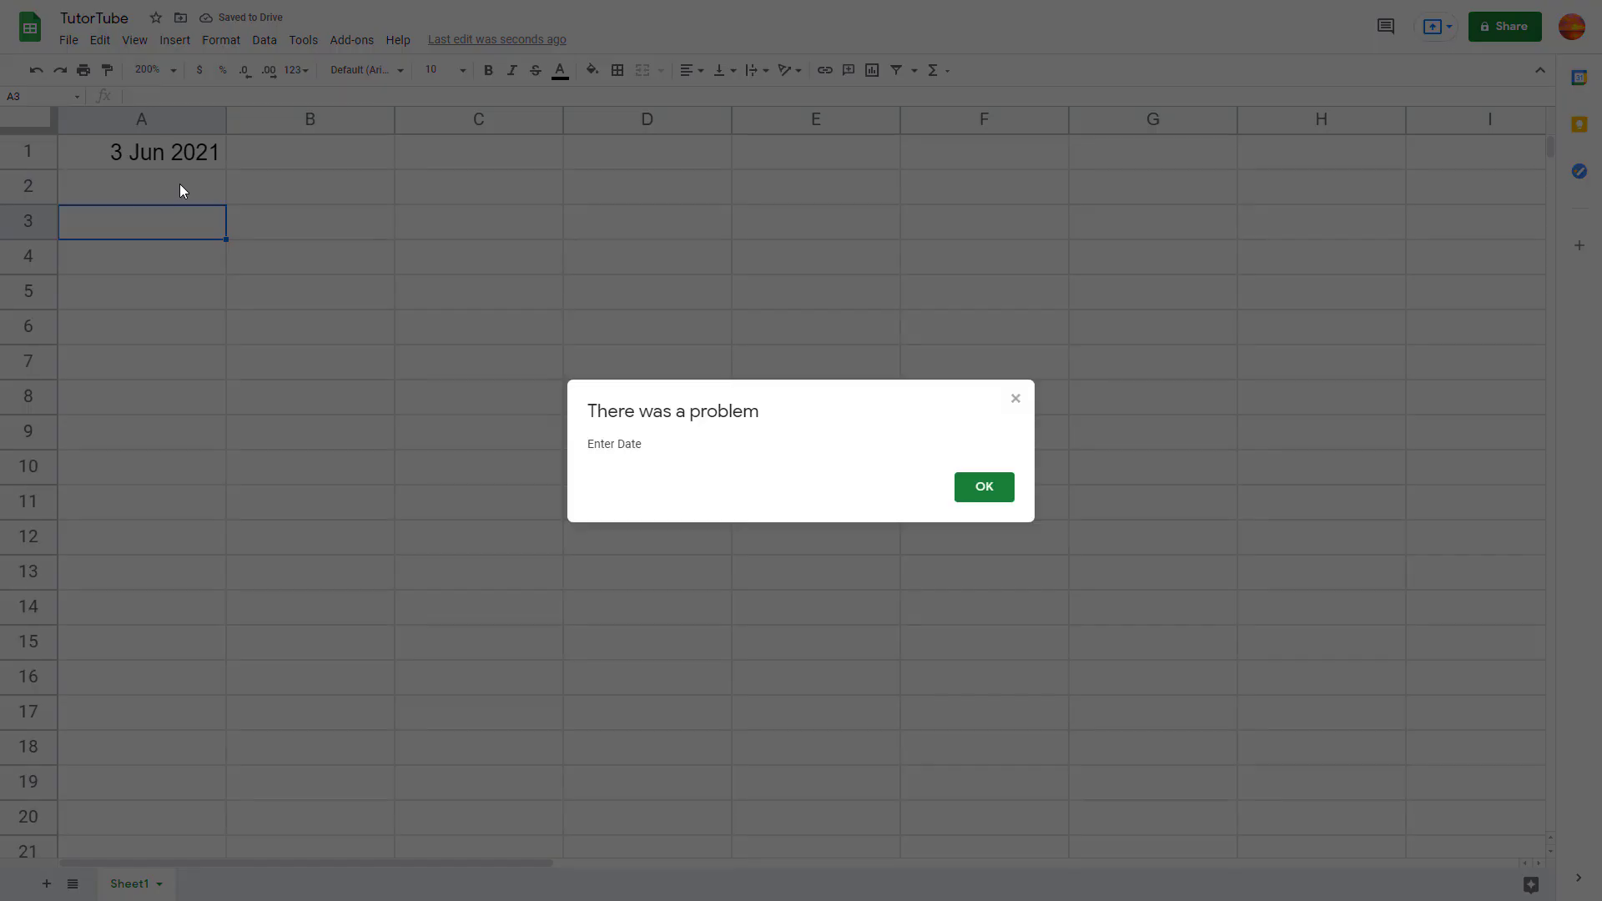
click(960, 487)
click(326, 151)
click(221, 40)
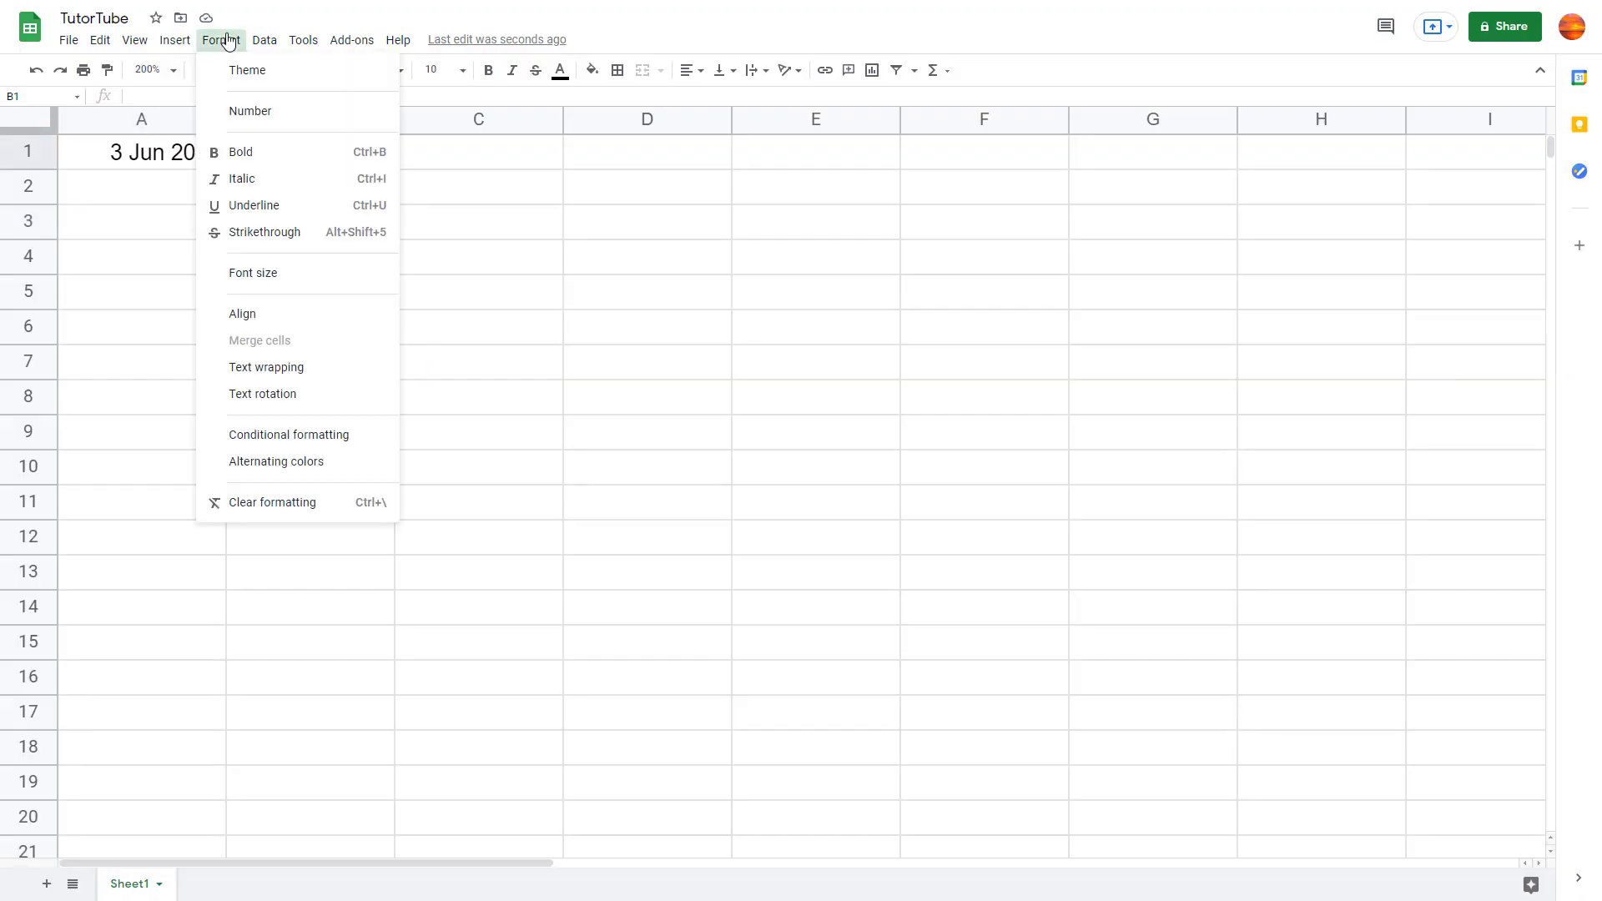
Step: Select all of column B and open its Data validation settings
click(503, 231)
click(282, 124)
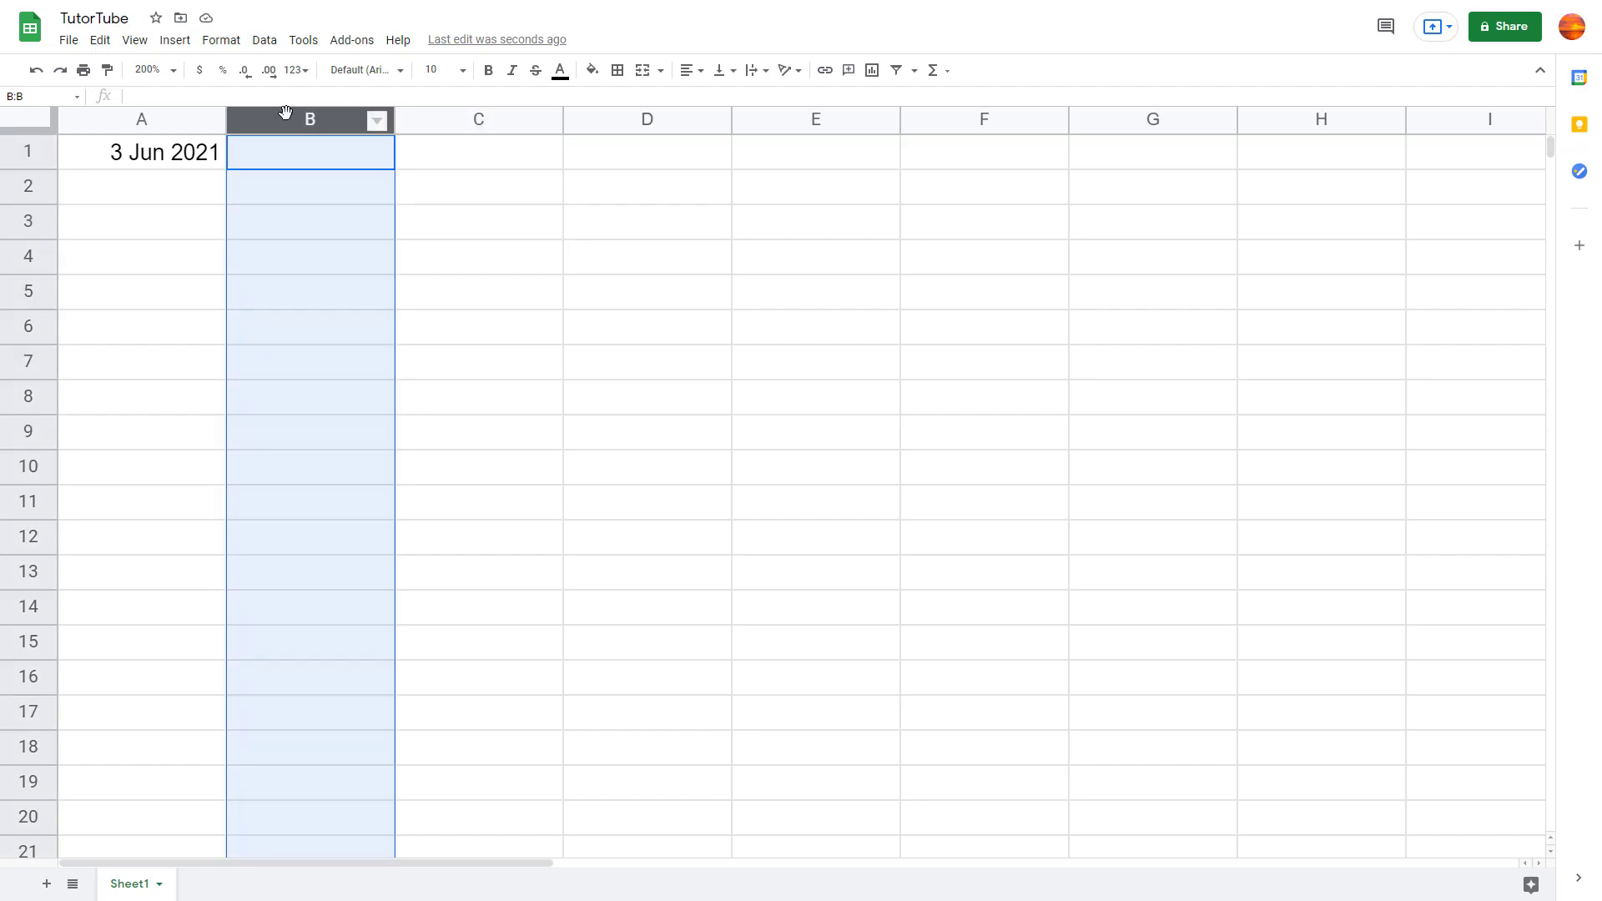
click(262, 40)
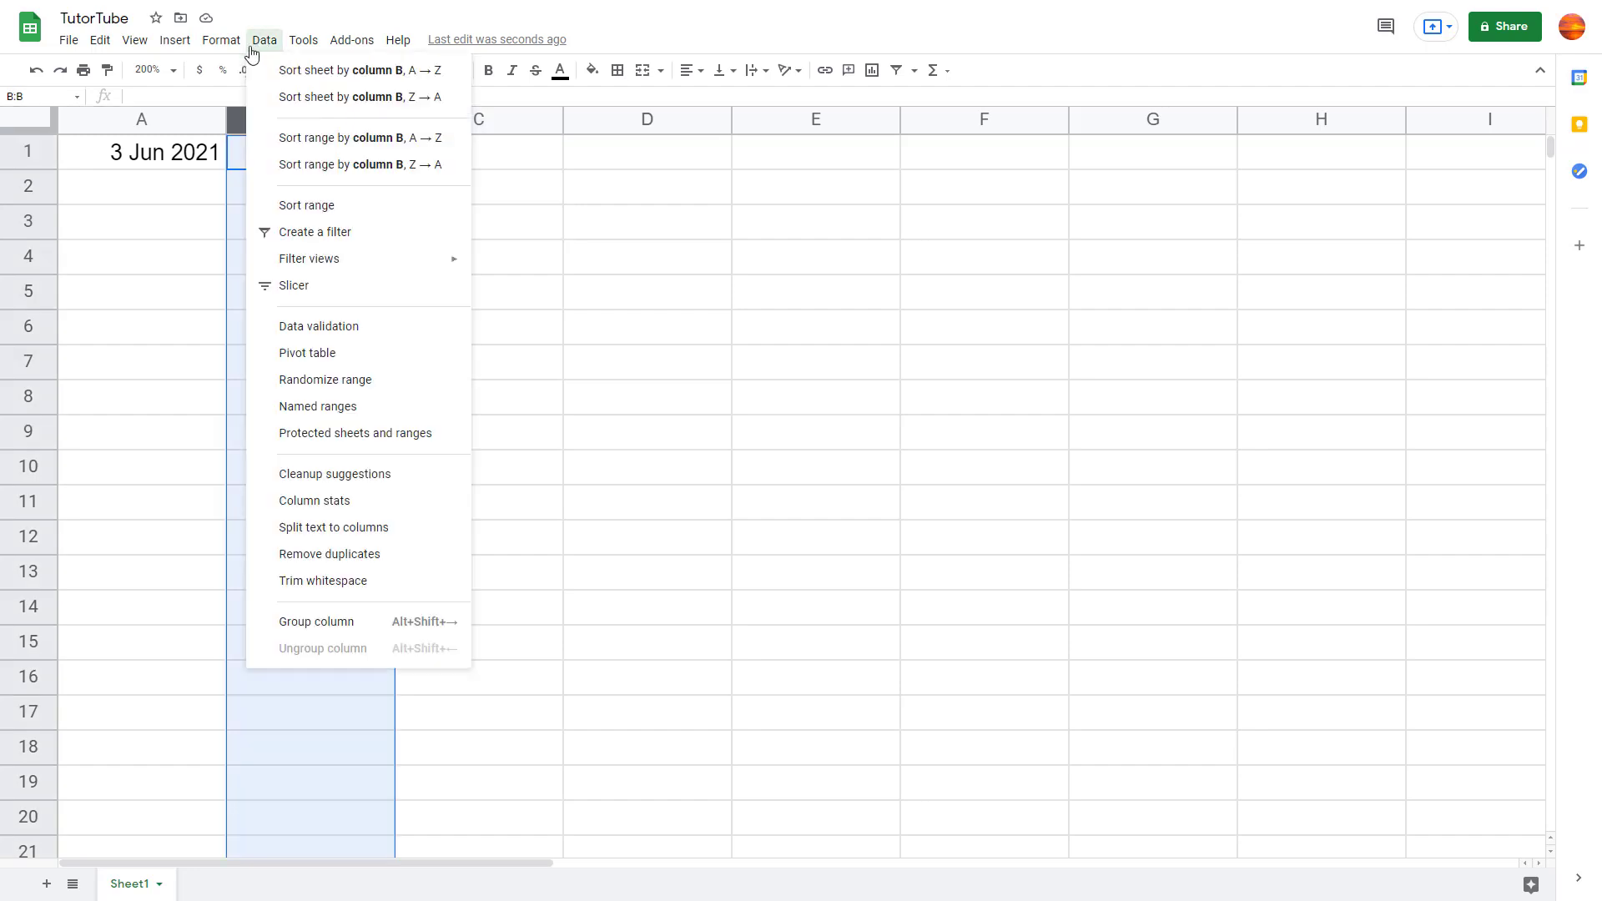
click(322, 326)
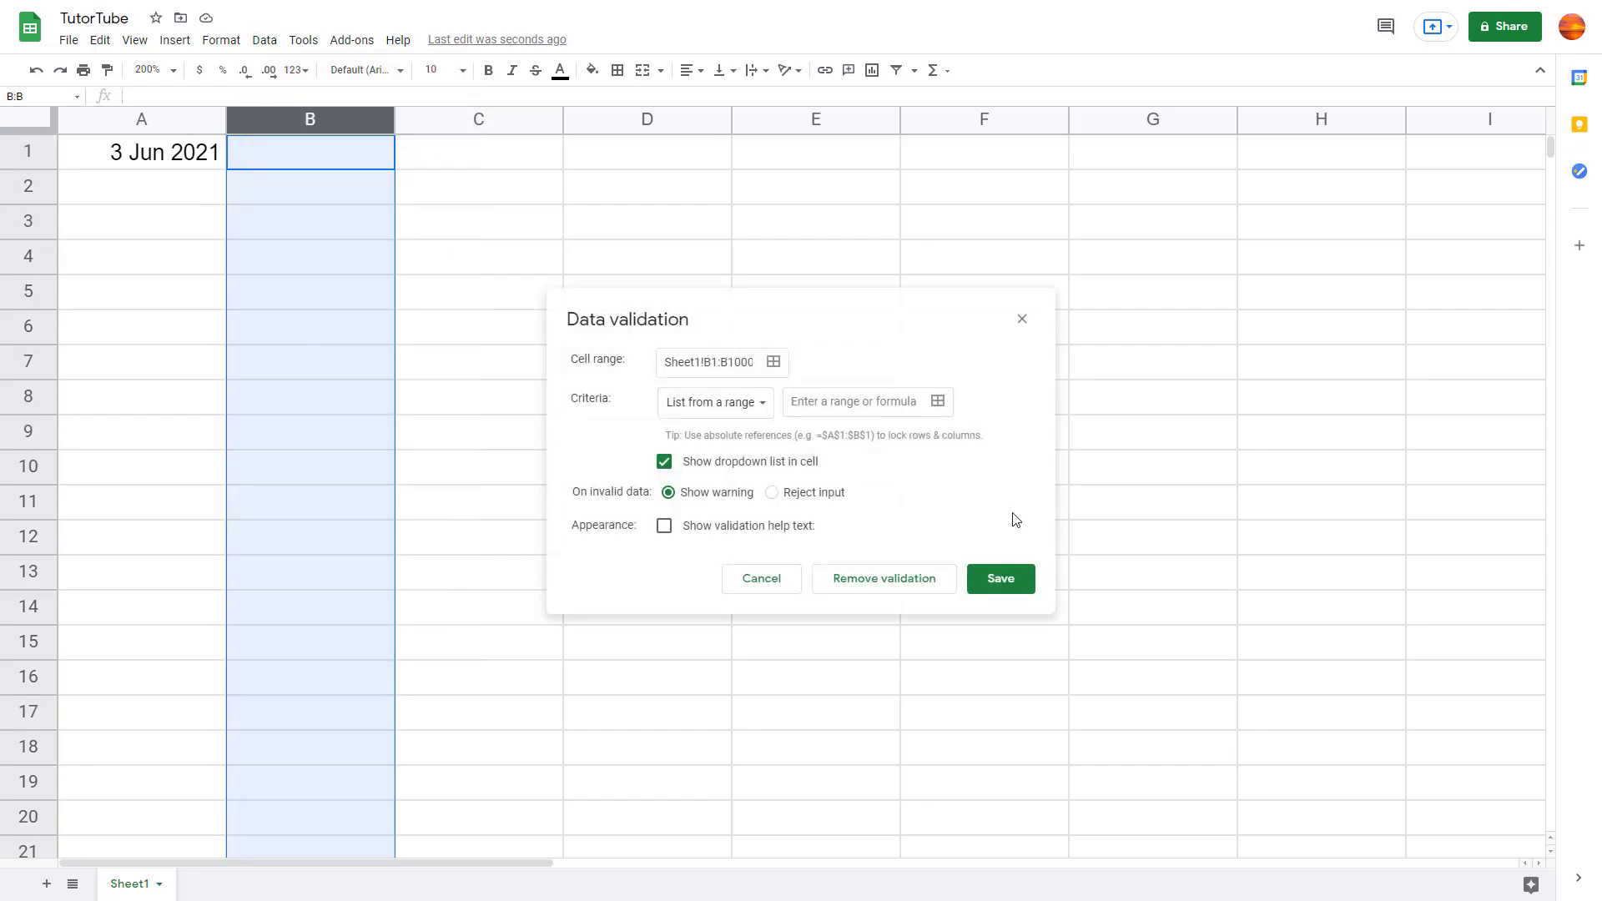
Step: Set column B's criteria to List of items with Yes, No and save the rule
click(751, 403)
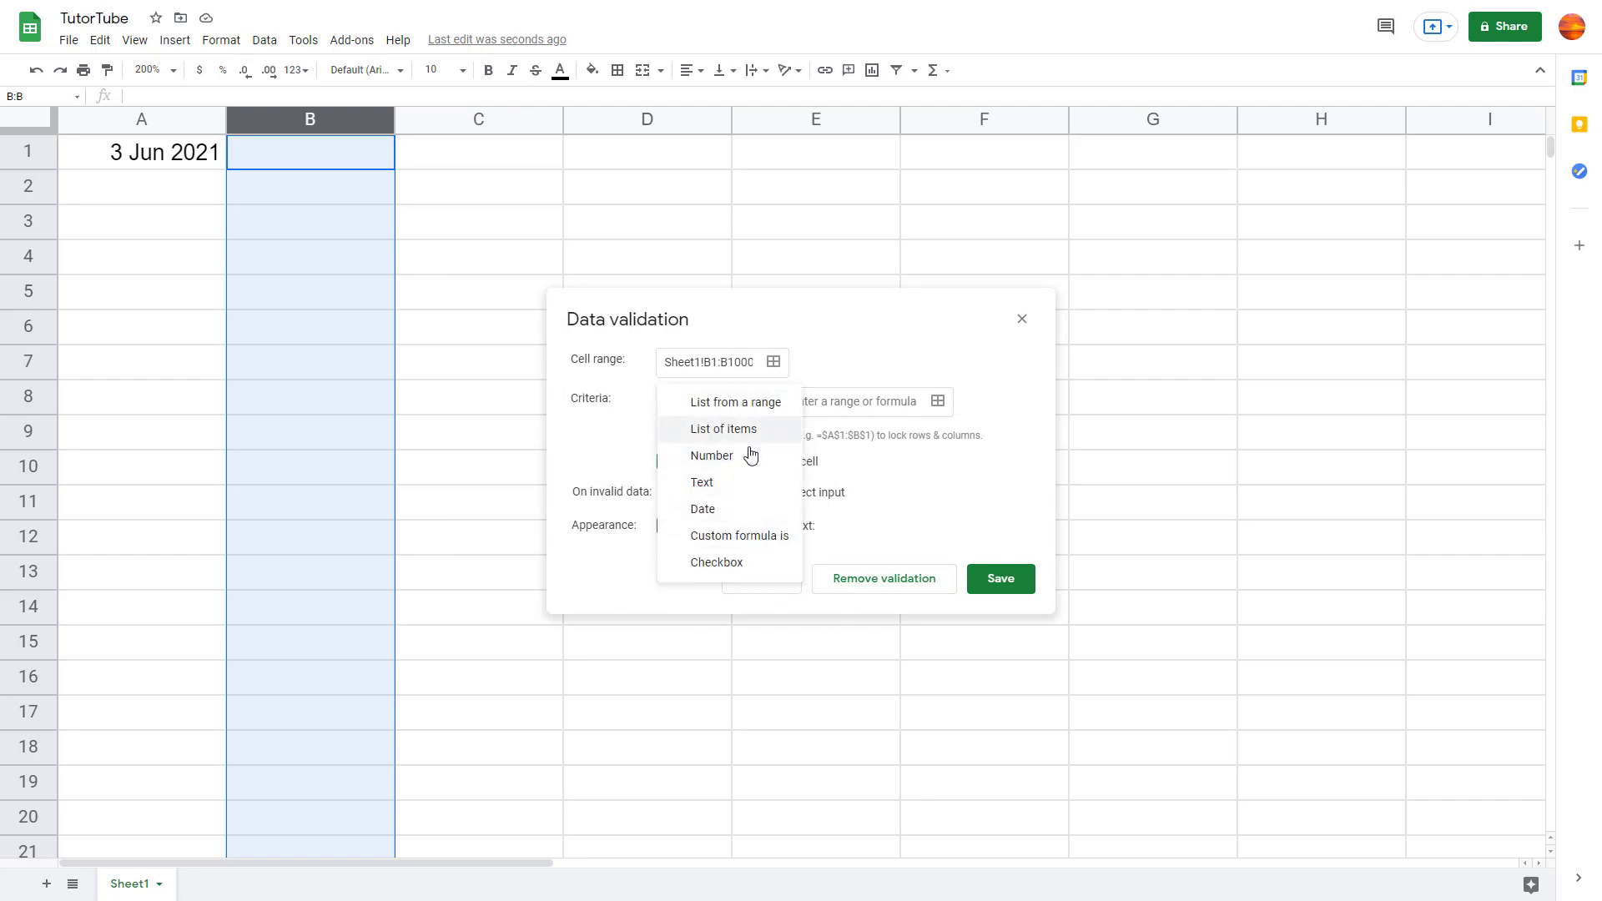
click(747, 403)
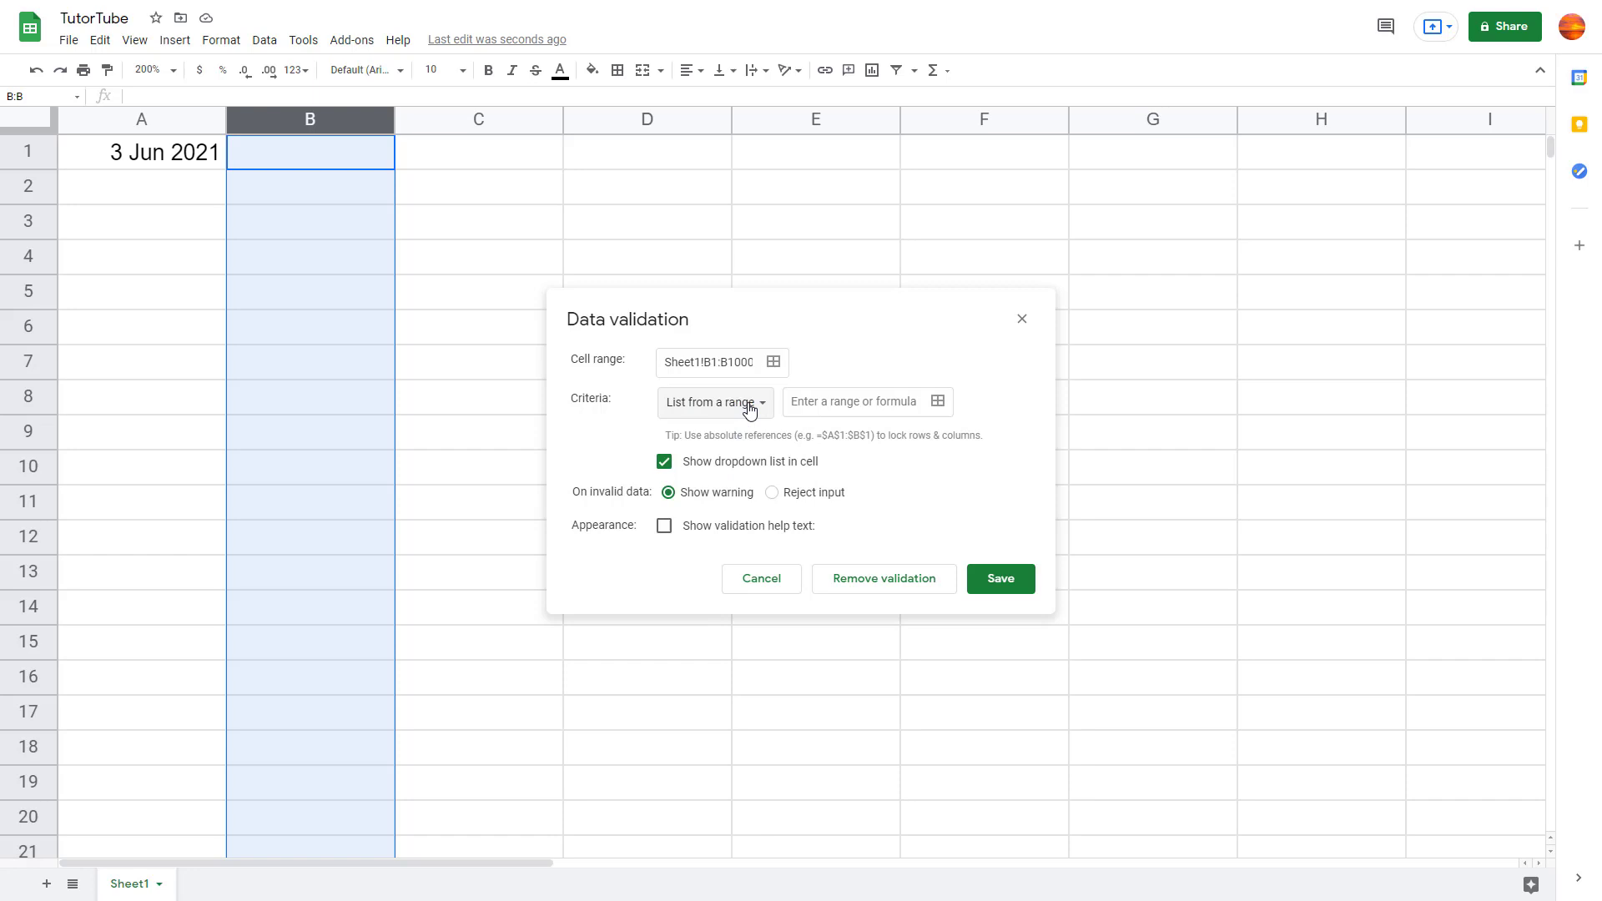
click(821, 406)
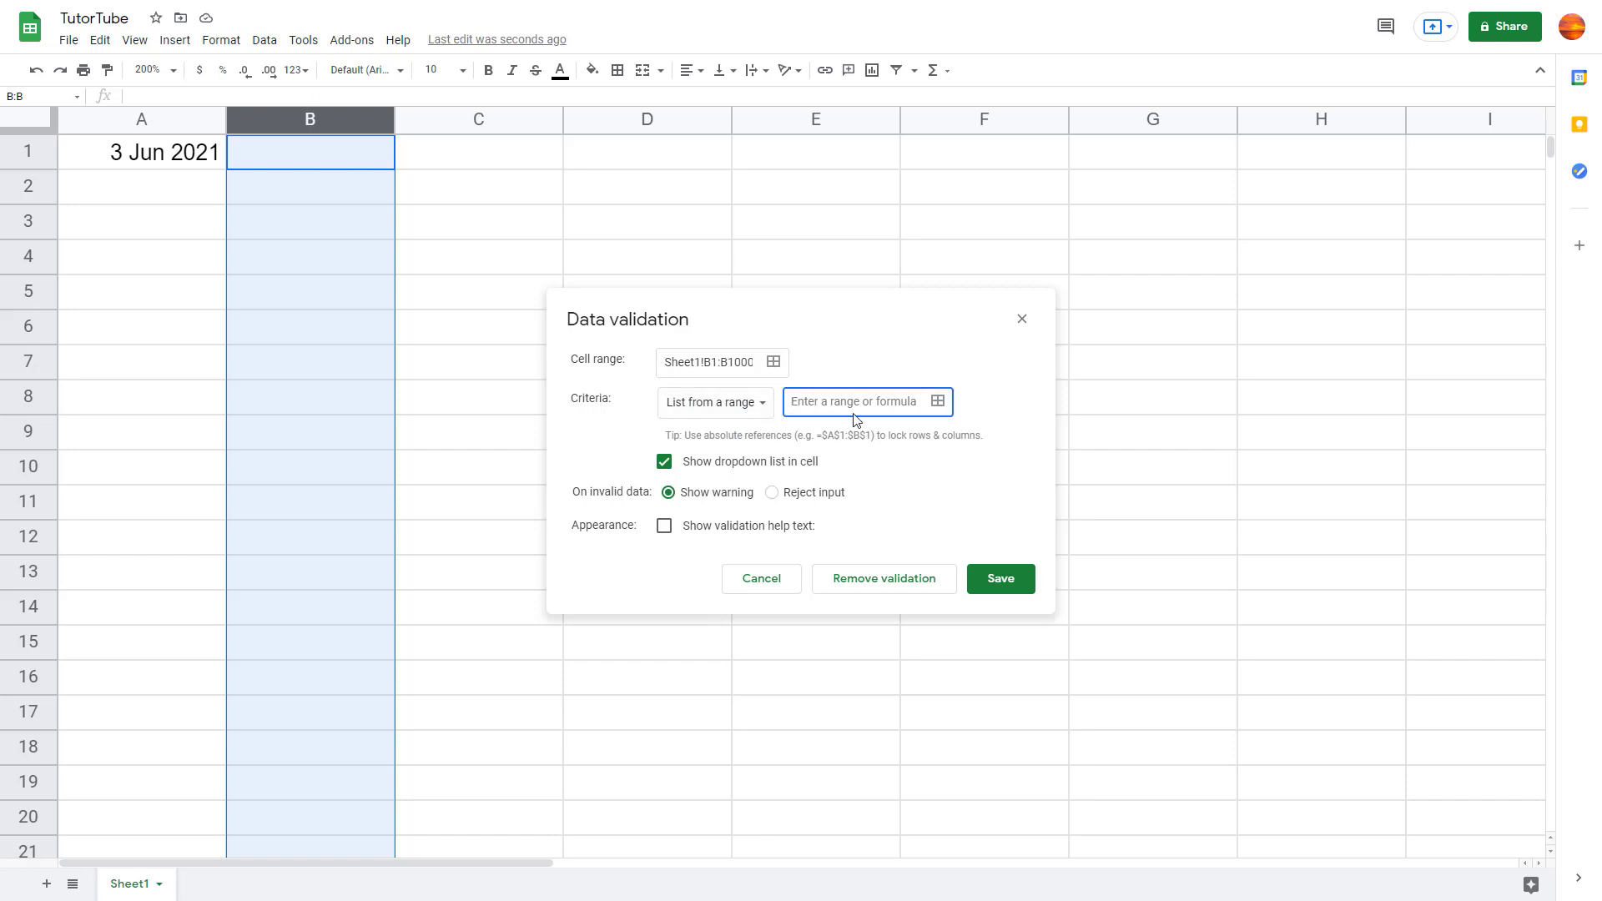
text(Yes, No)
click(1006, 572)
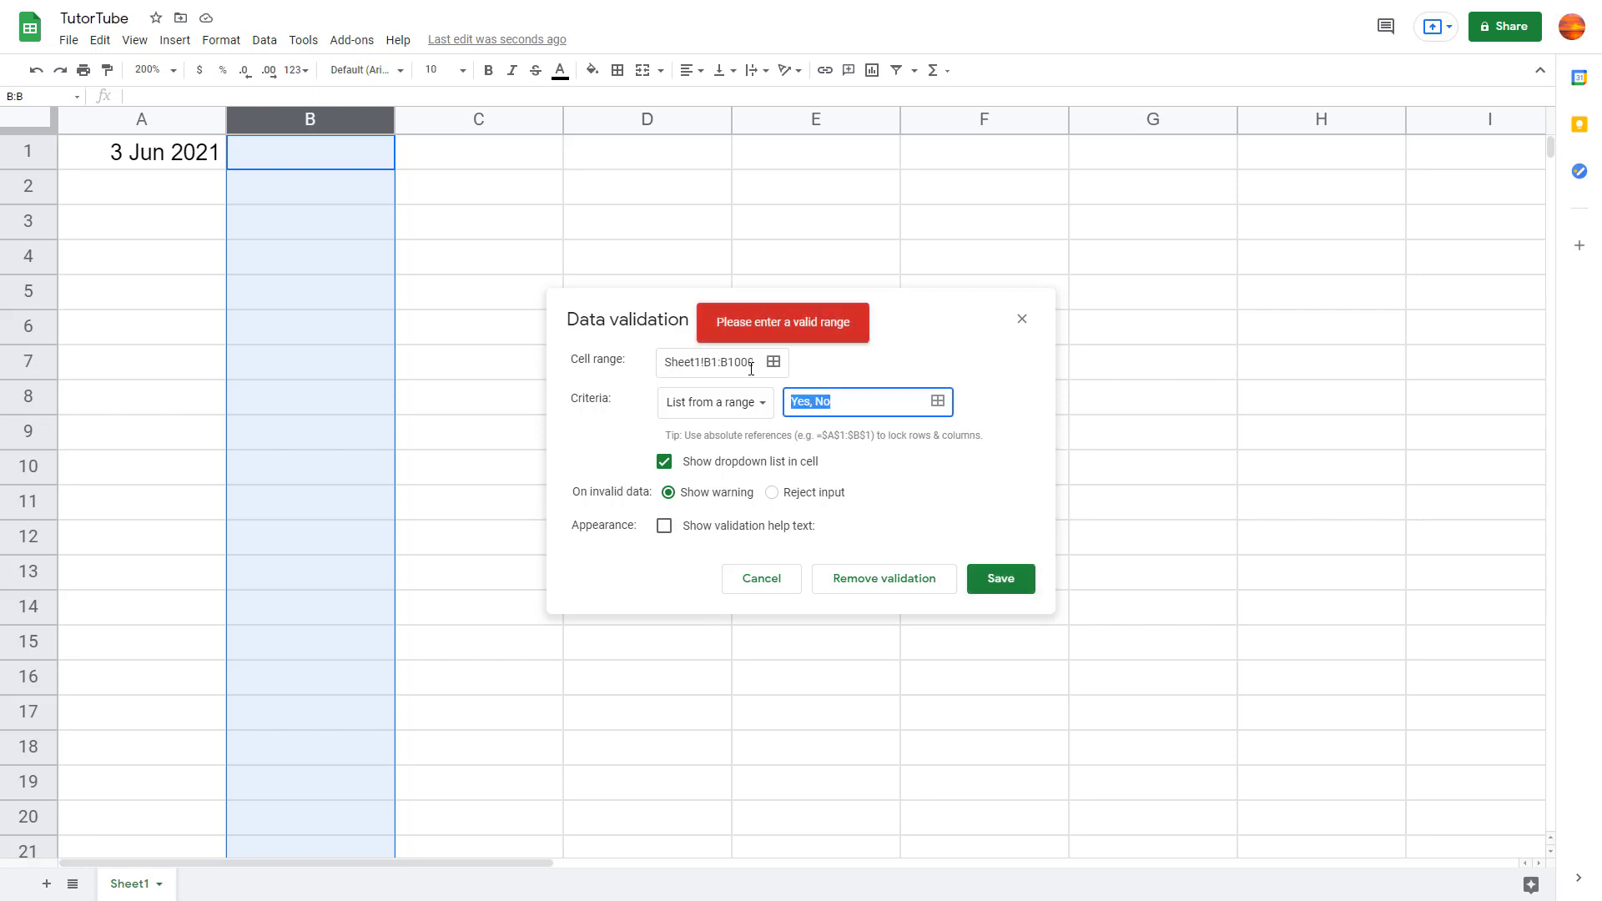
click(746, 411)
click(755, 430)
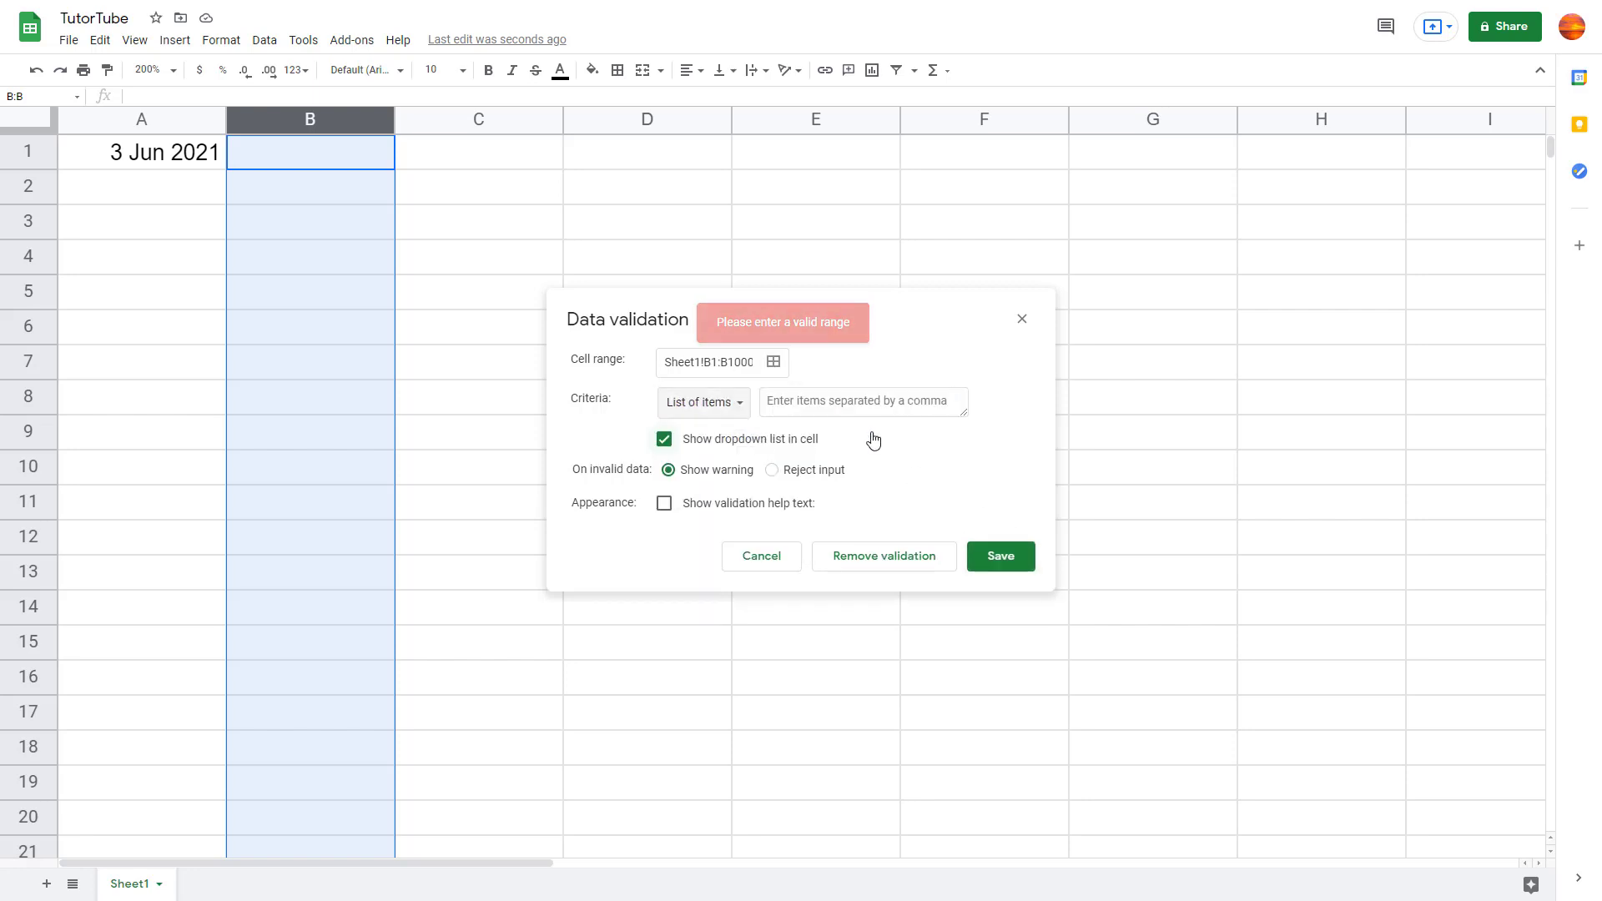
click(737, 403)
click(860, 400)
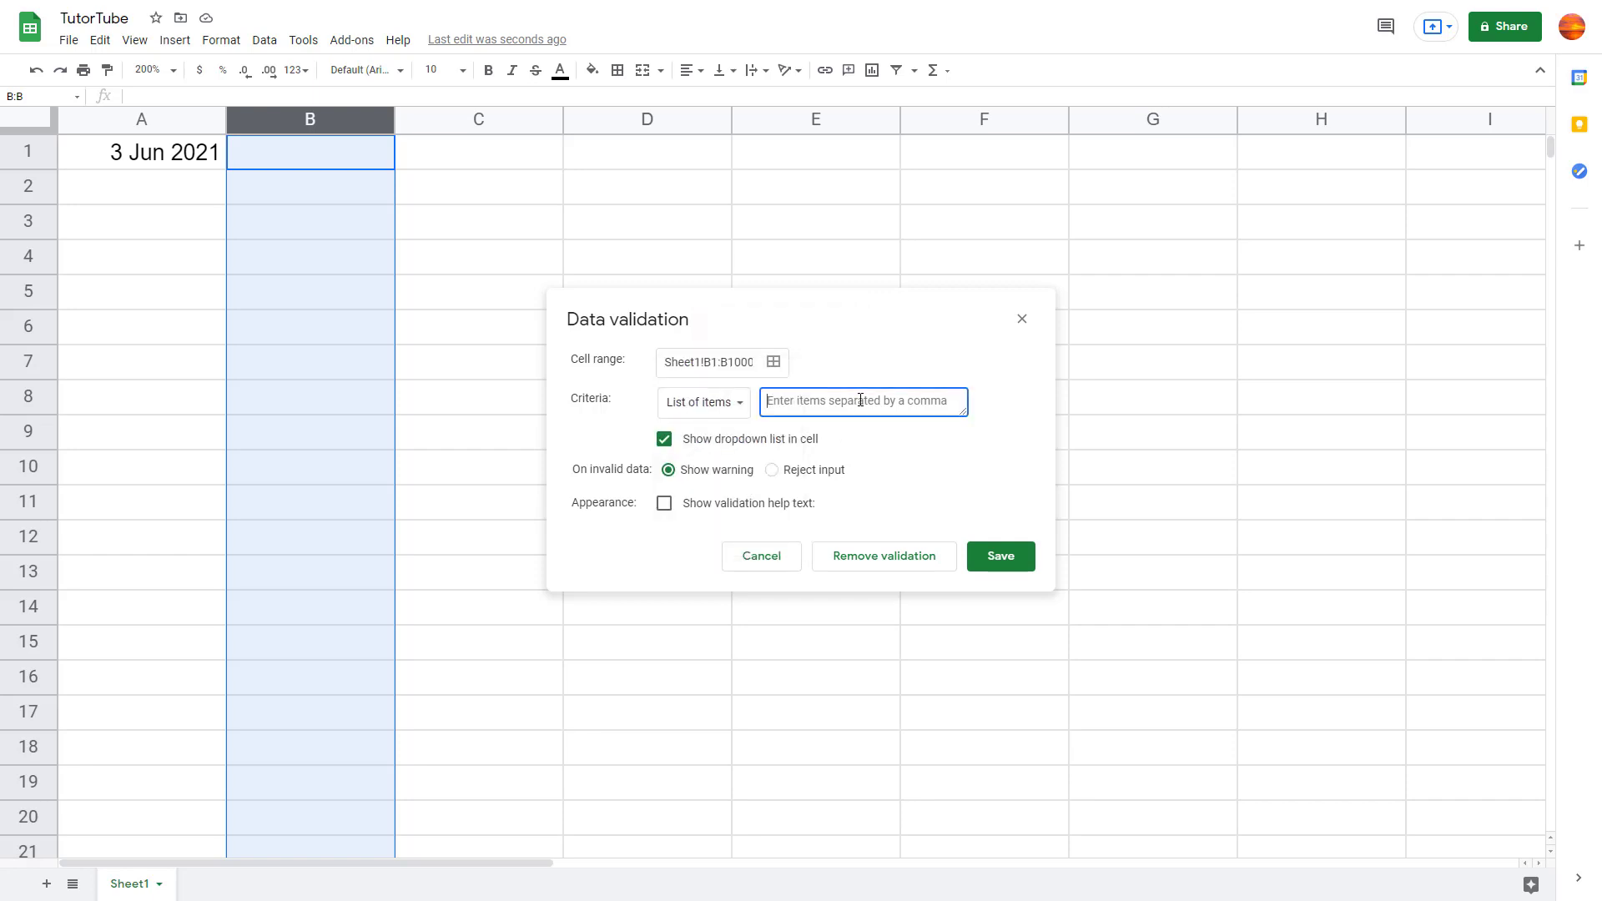
text(Yes, No)
click(993, 556)
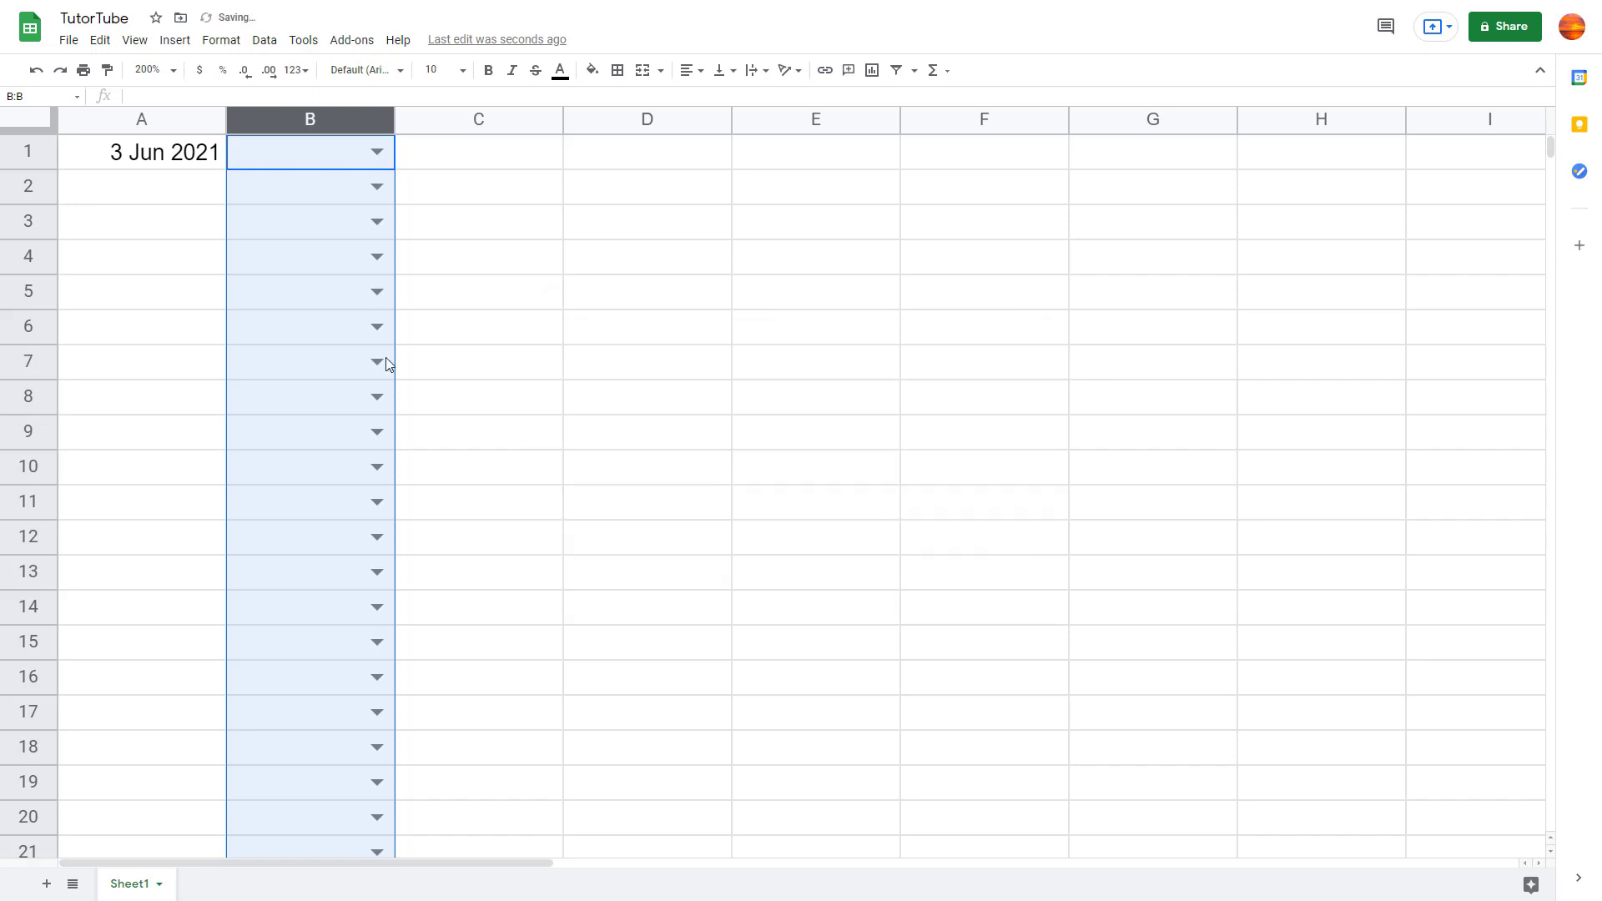
Step: Pick Yes from the dropdown in B1 and No in B2
click(364, 167)
click(314, 185)
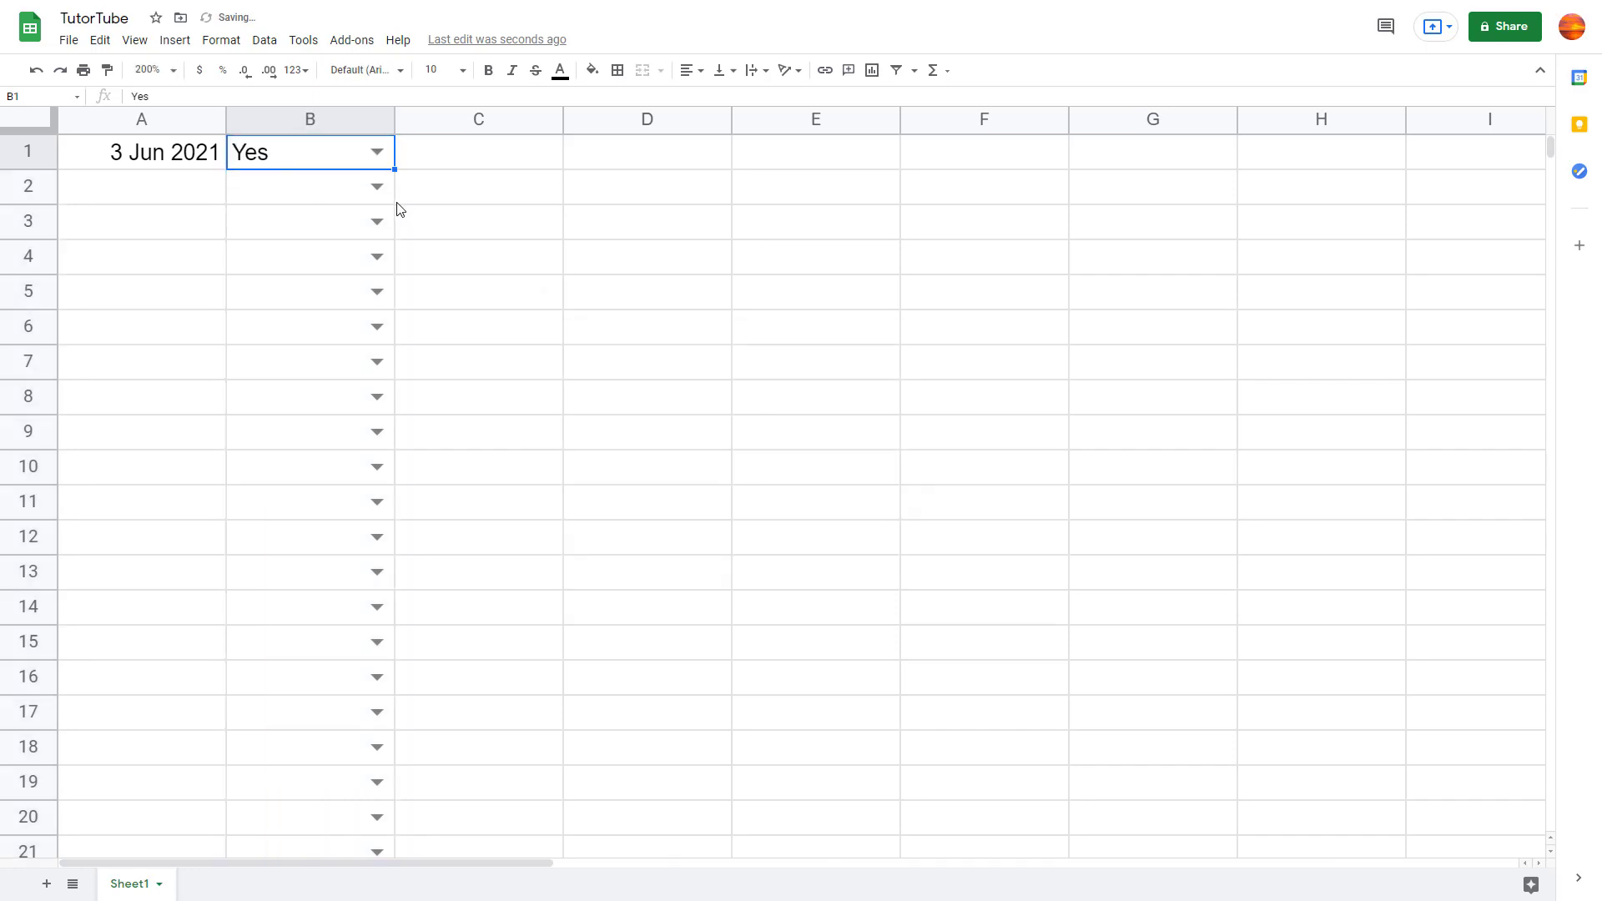
click(377, 185)
click(311, 239)
click(518, 222)
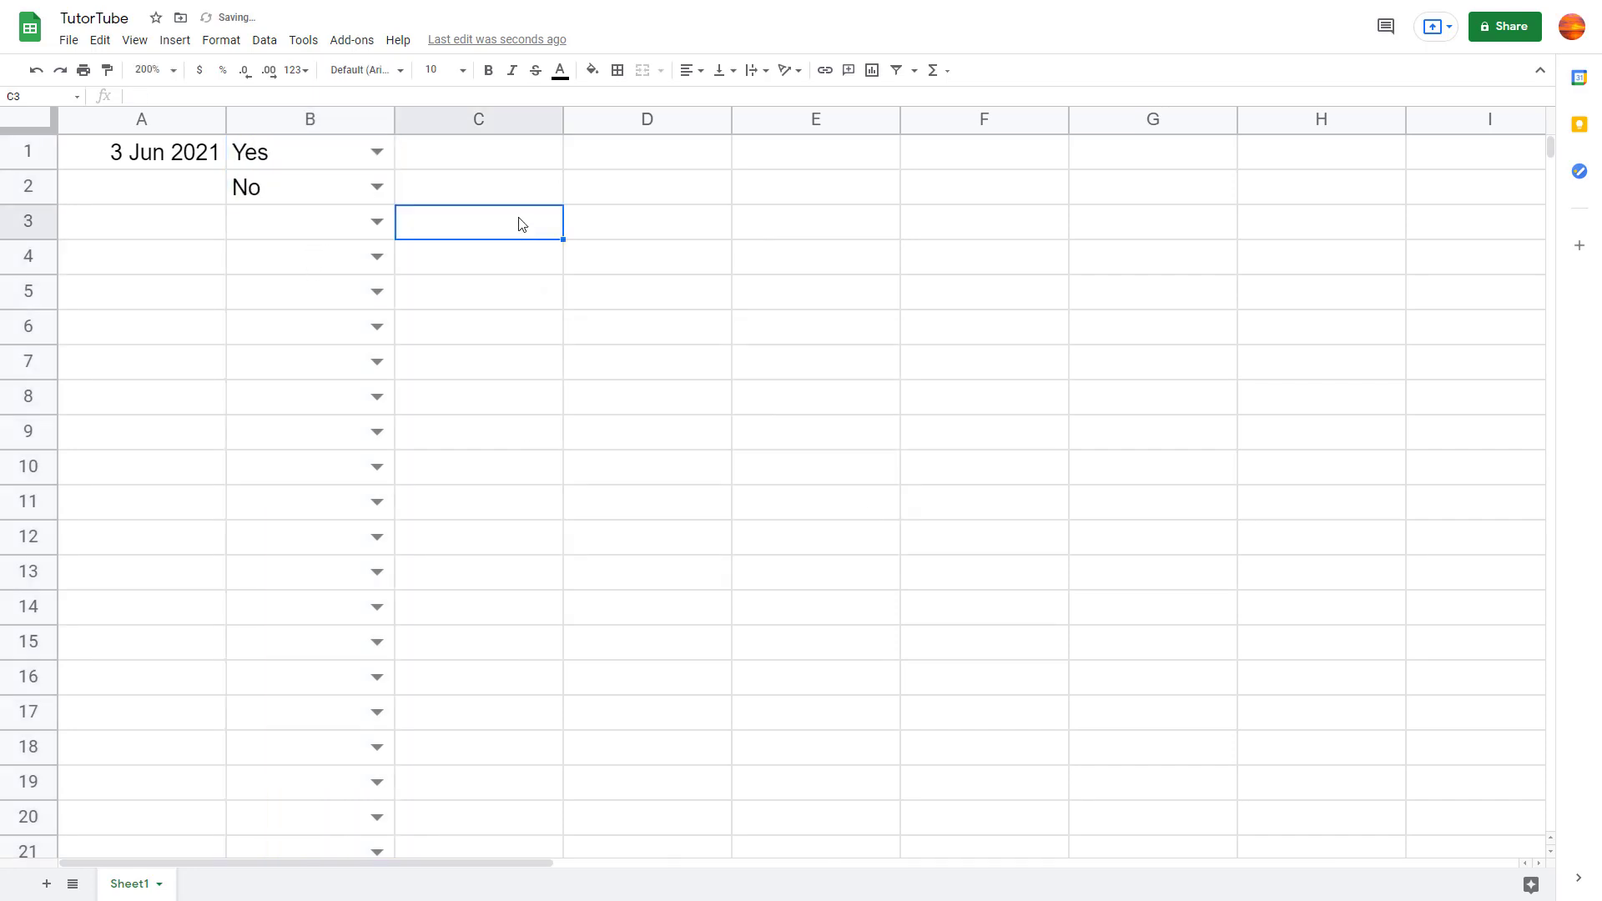
Step: Add a column C validation rule with criteria Text / is valid email and save it
click(438, 111)
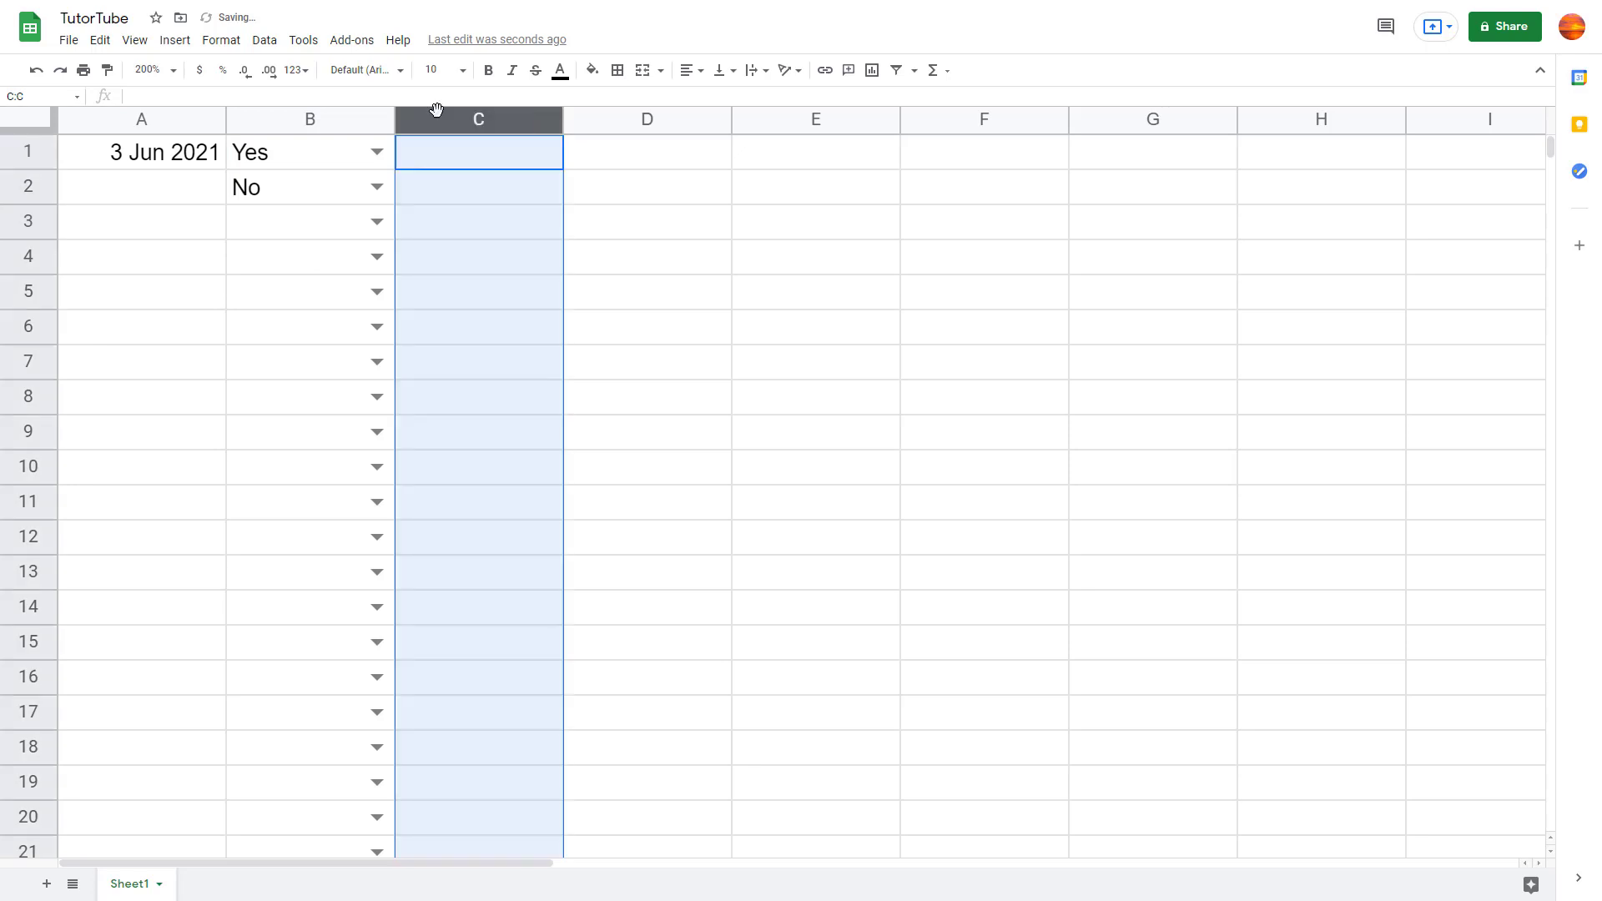
click(265, 40)
click(361, 326)
click(747, 401)
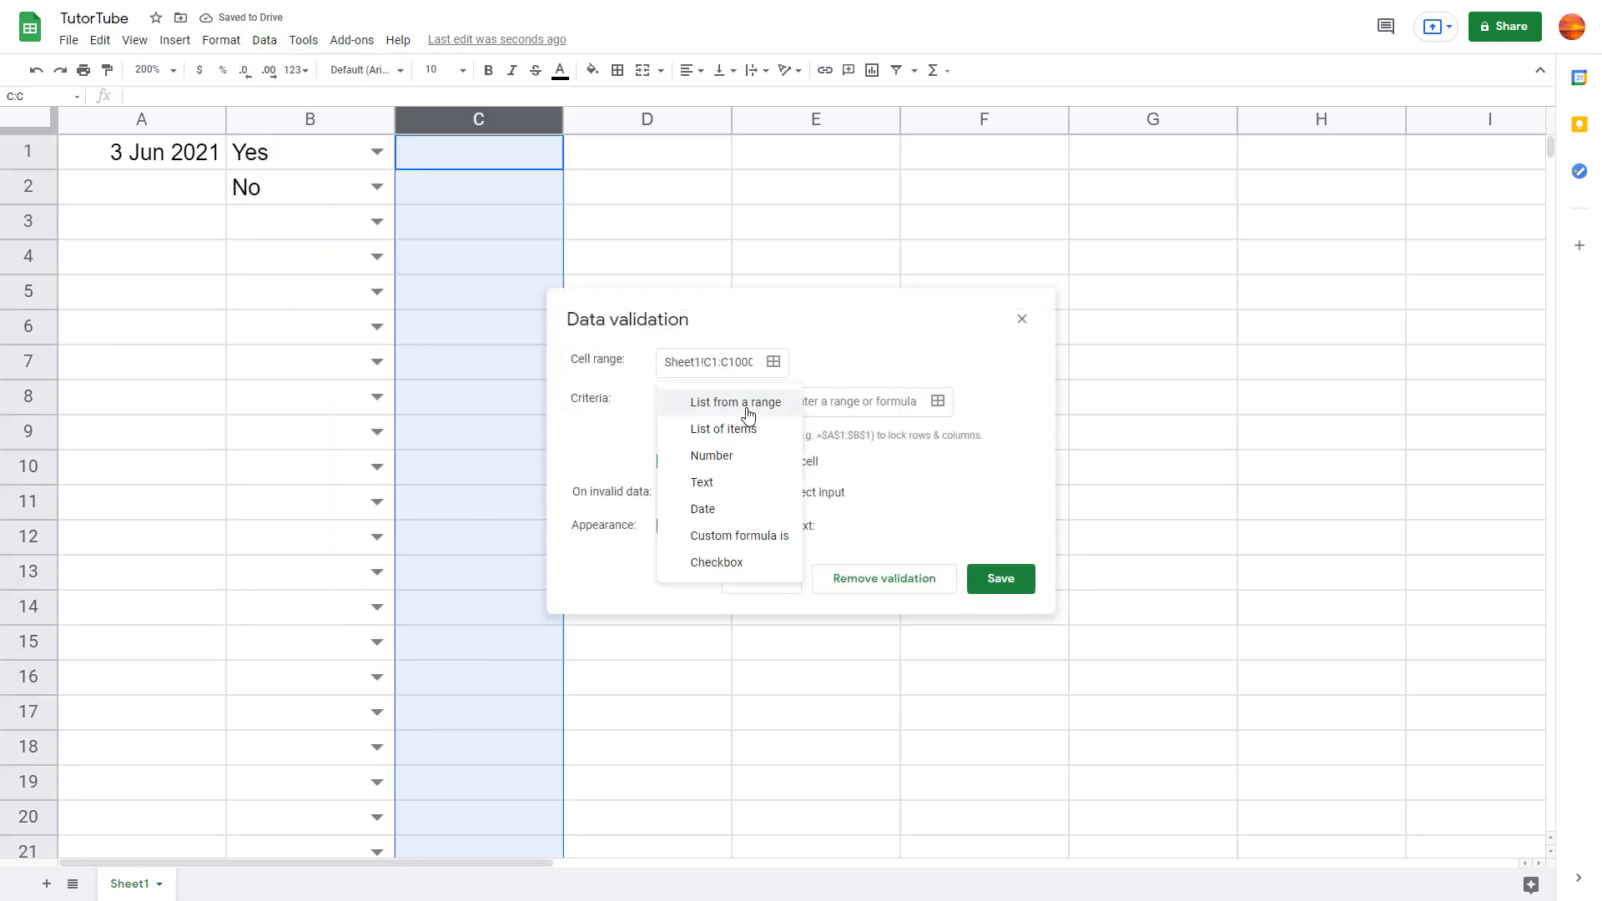
click(740, 482)
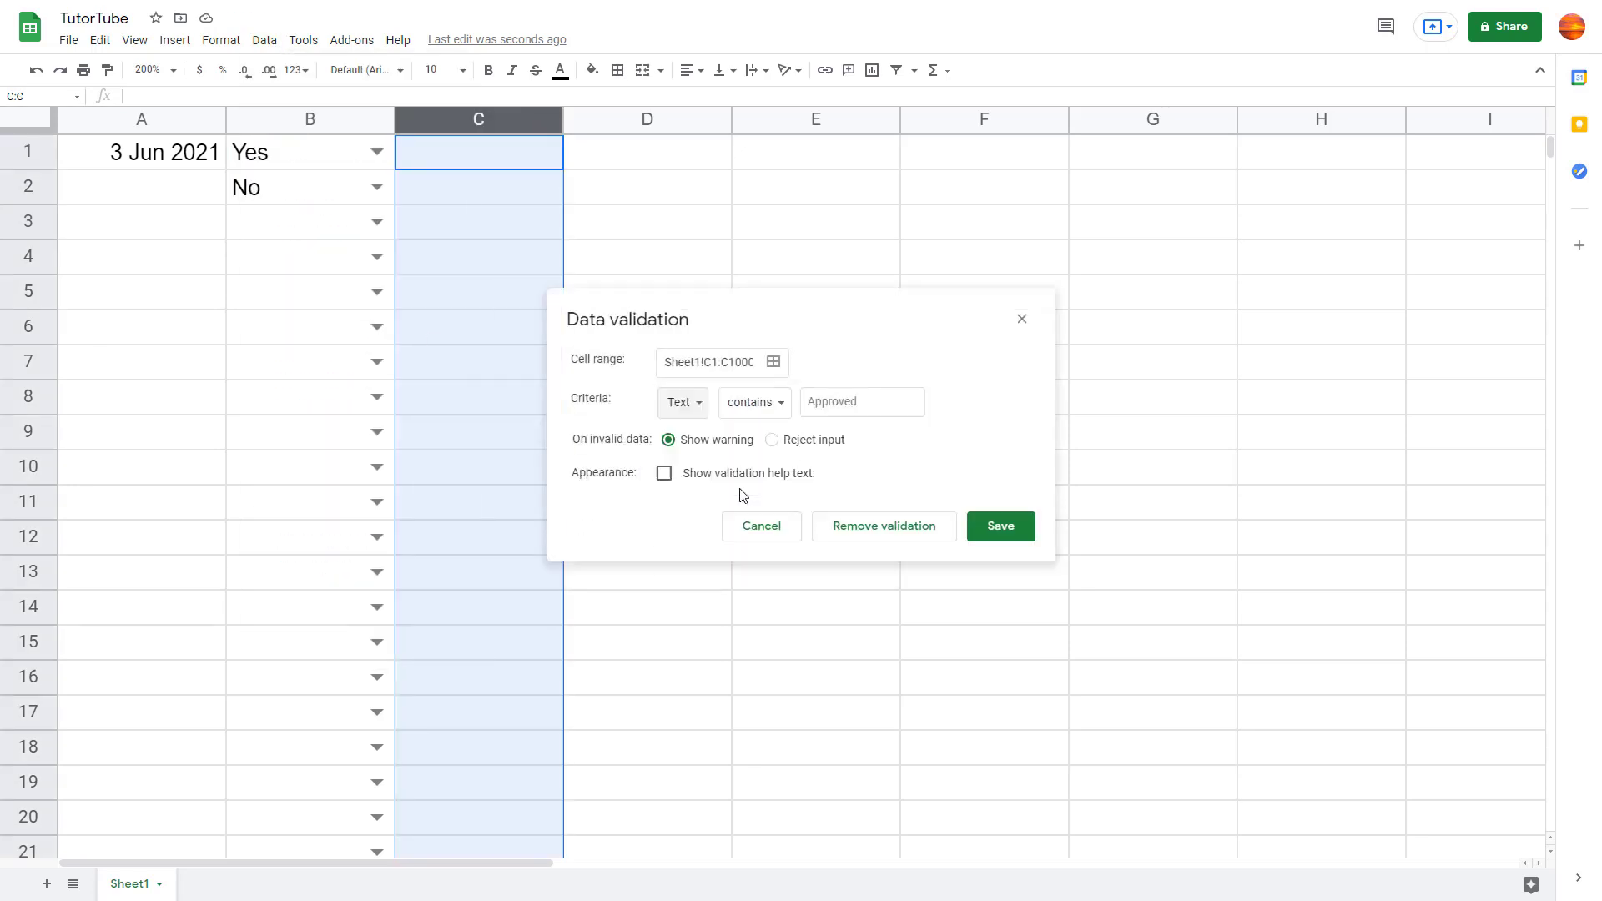
click(790, 404)
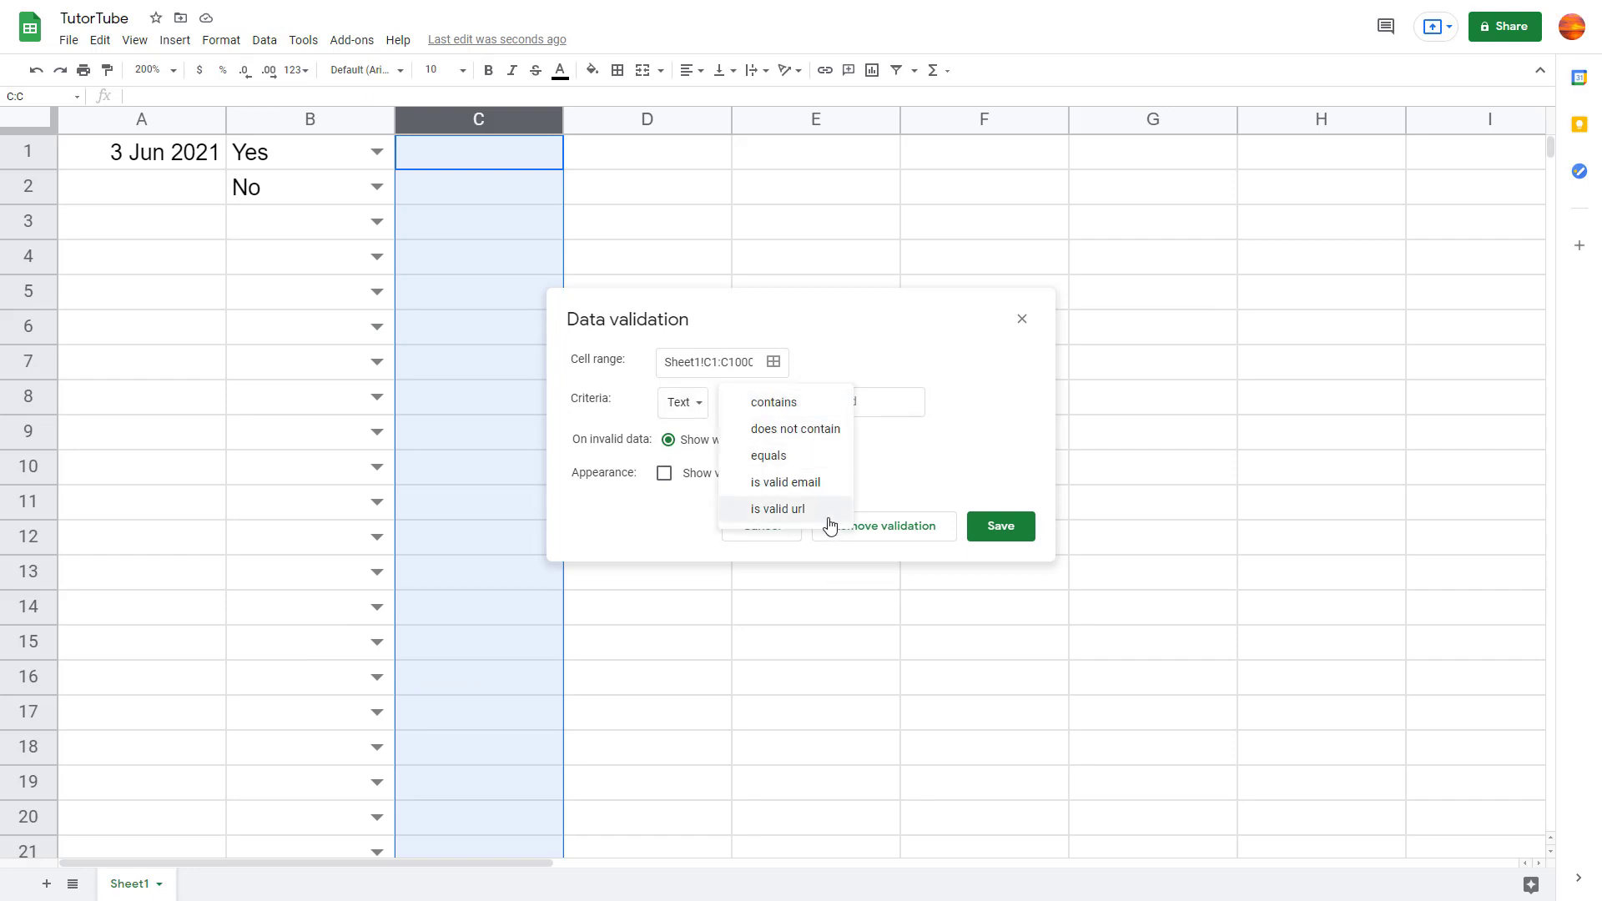
click(789, 484)
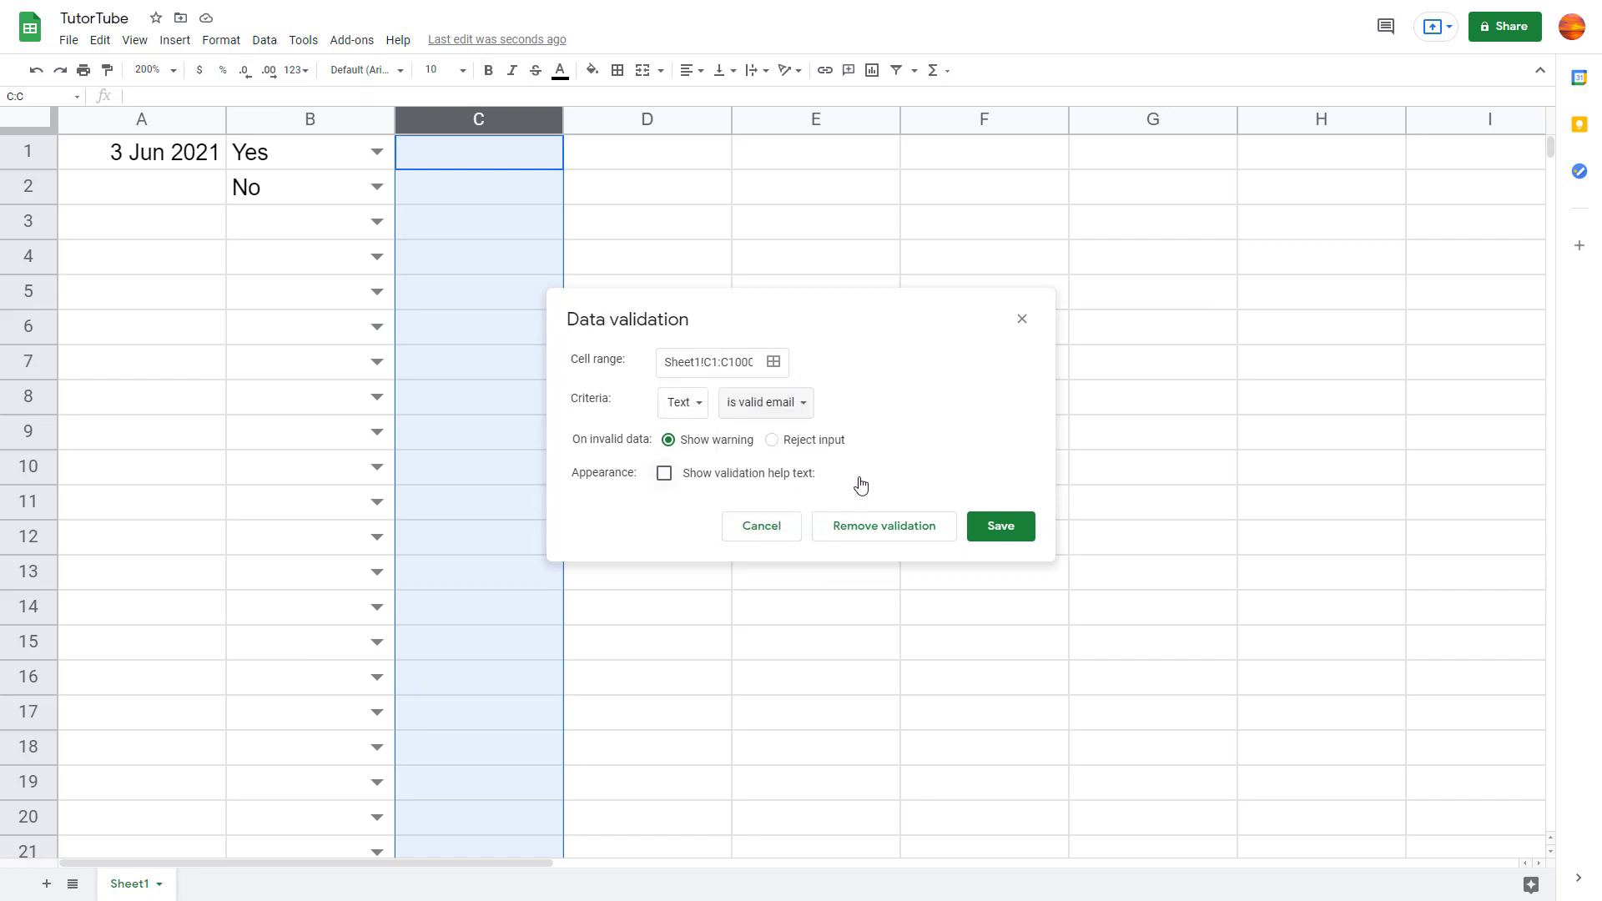
click(1013, 527)
Step: Enter the non-email test value 'tutortube' in C1
click(622, 217)
click(503, 167)
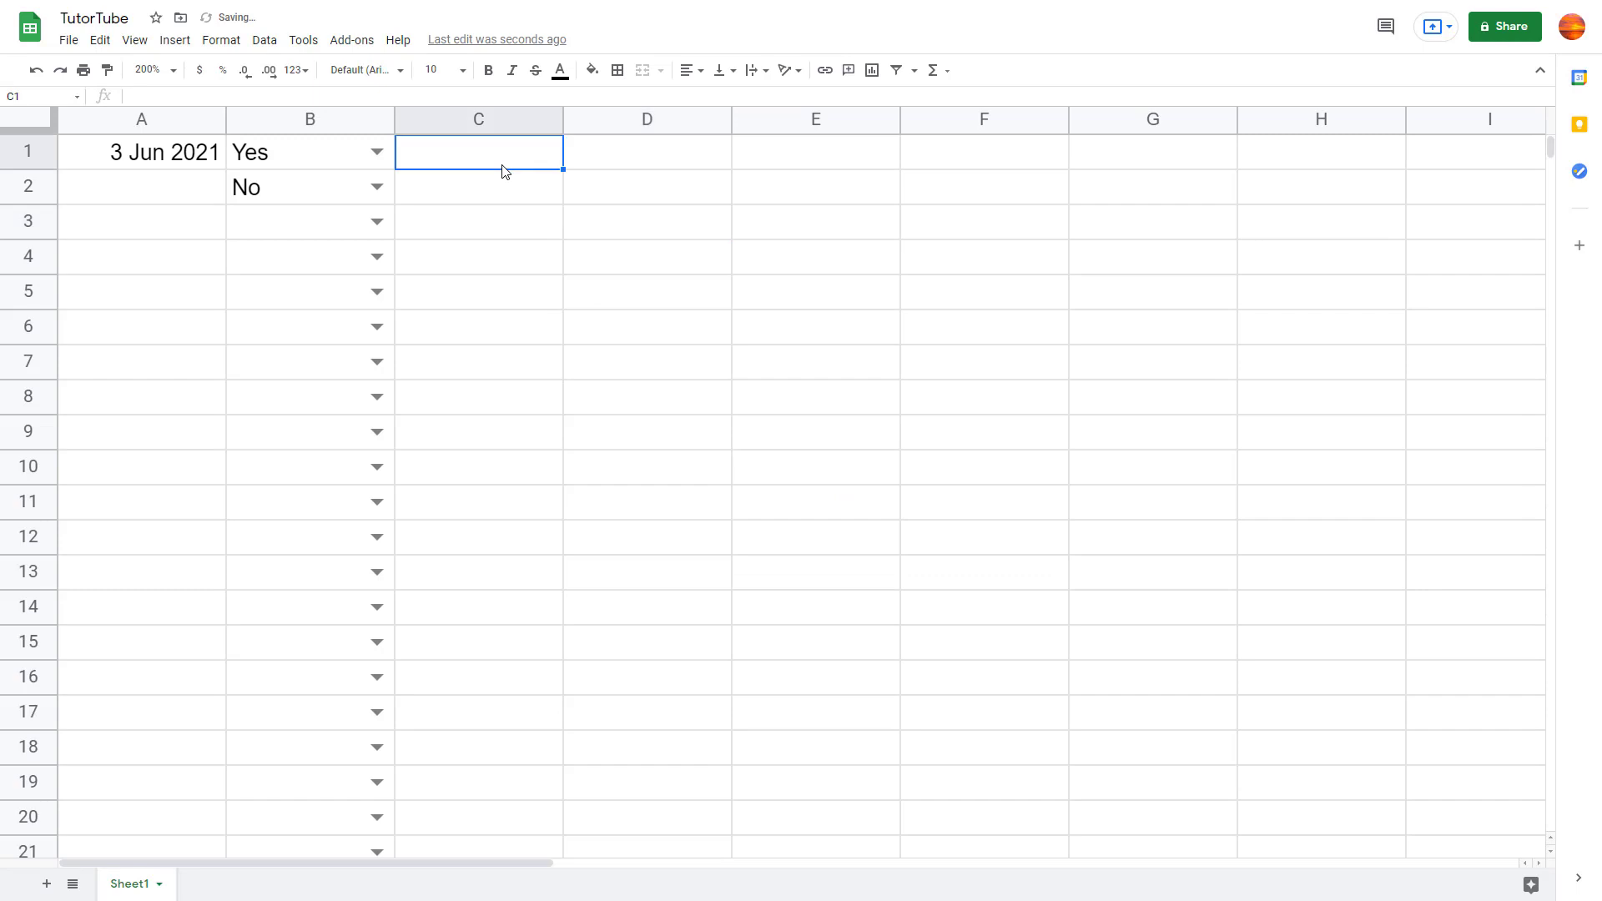
text(tutortuibe)
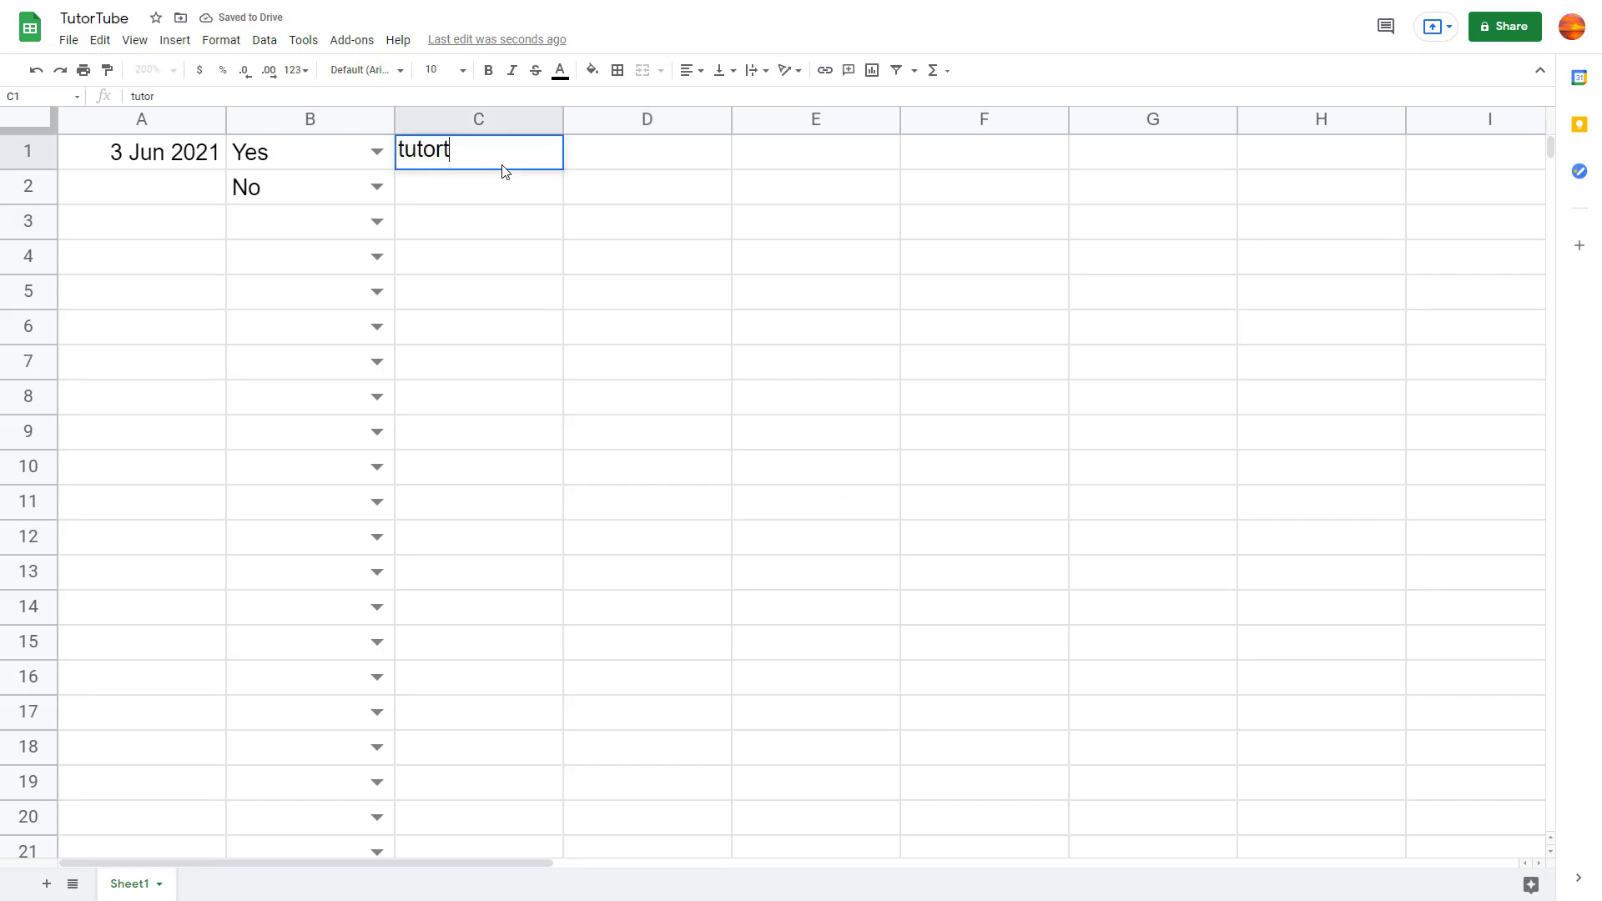
key(BackSpace)
key(BackSpace)
key(BackSpace)
text(be)
key(BackSpace)
key(BackSpace)
text(be)
key(Return)
Step: Check C1's invalid warning, delete the entry, and reselect column C
click(548, 167)
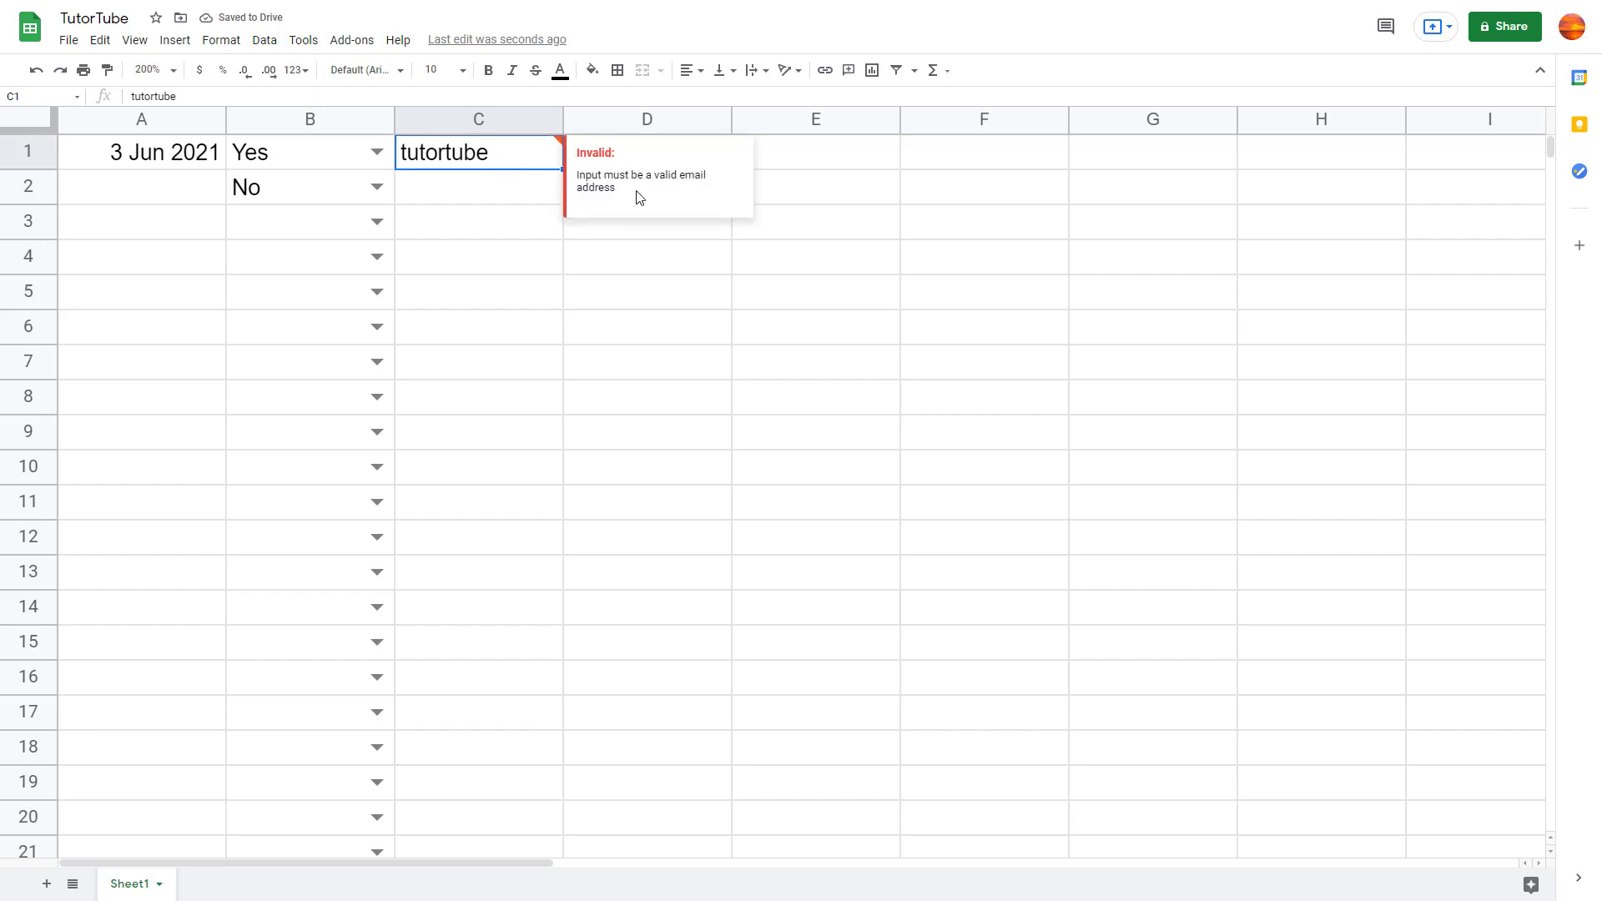
key(Delete)
click(589, 242)
click(461, 121)
click(264, 40)
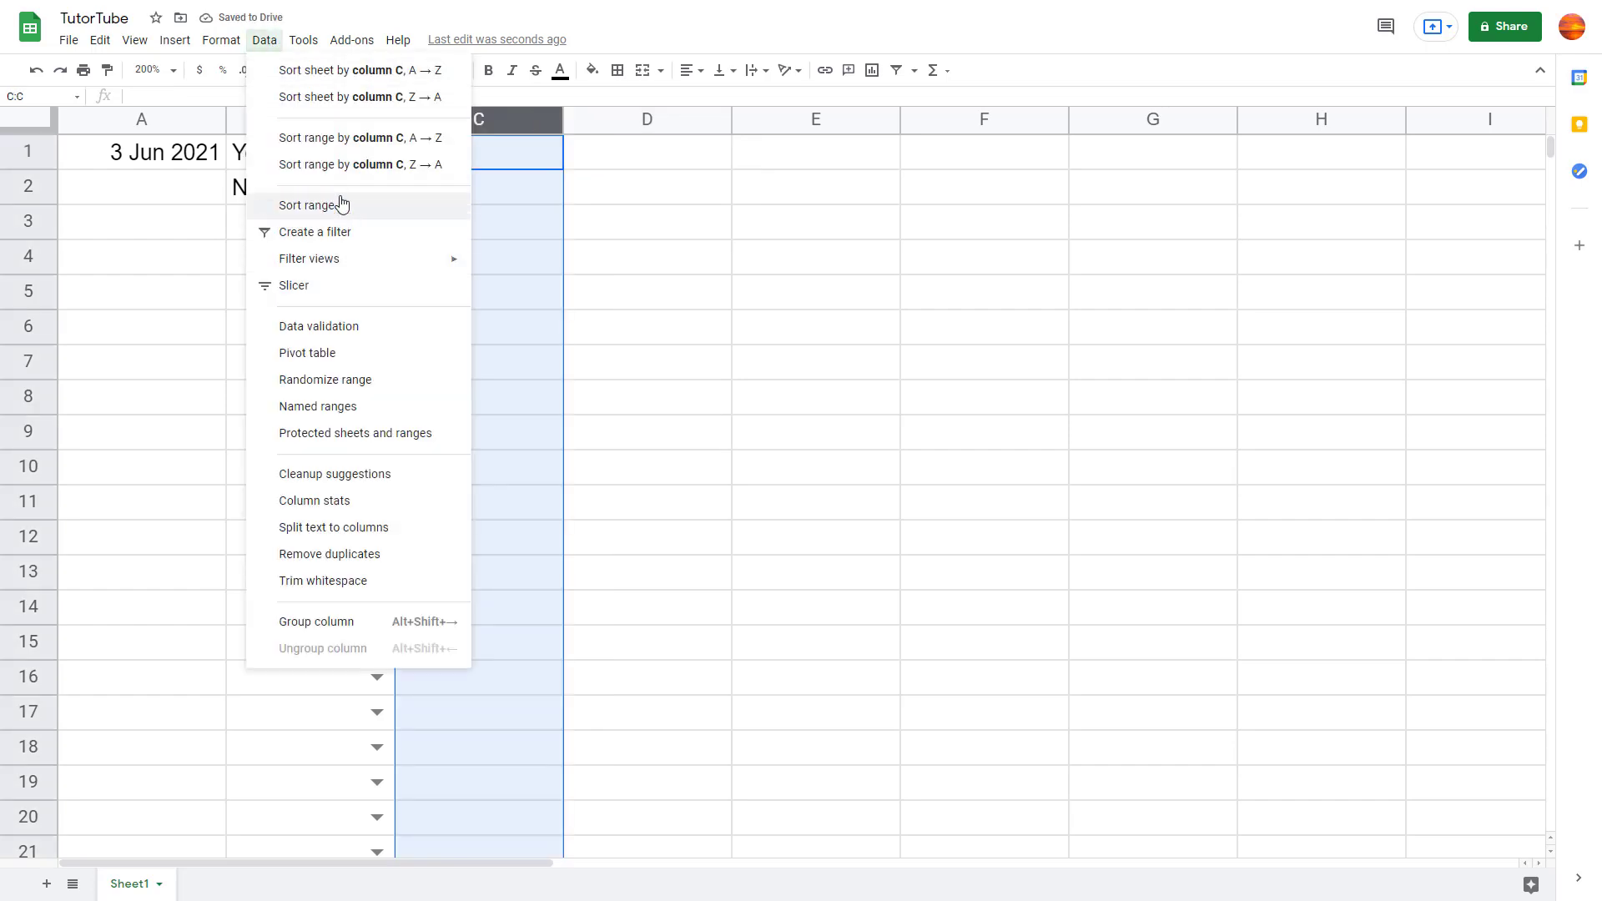
Step: Switch the is valid email rule to Reject input, then confirm 'tutortube' gets rejected
click(338, 327)
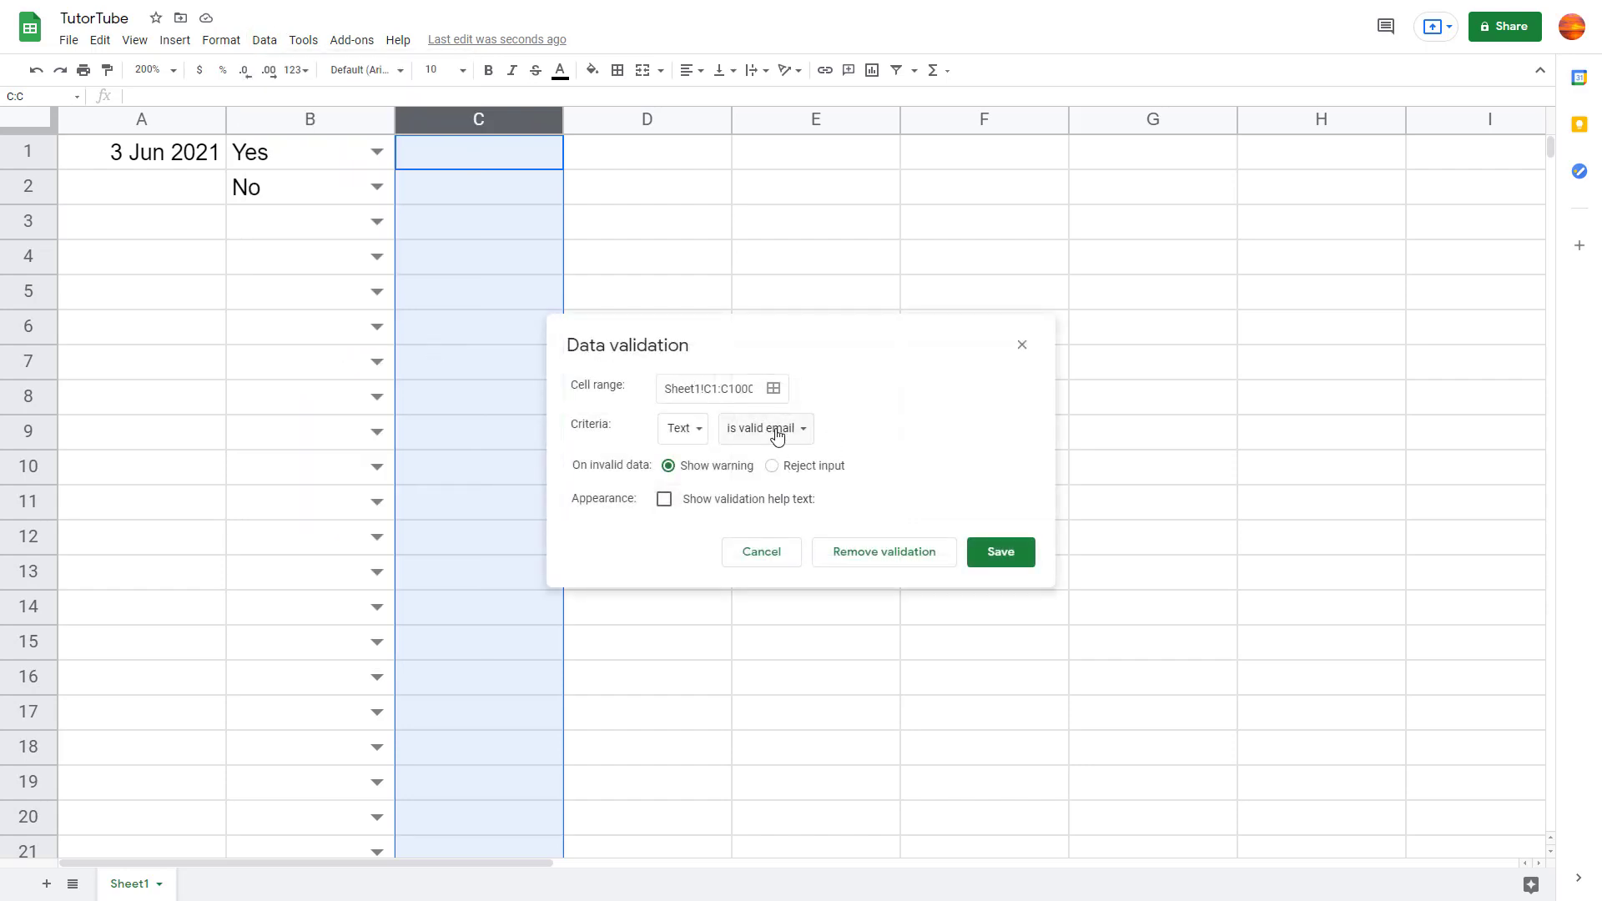
click(775, 429)
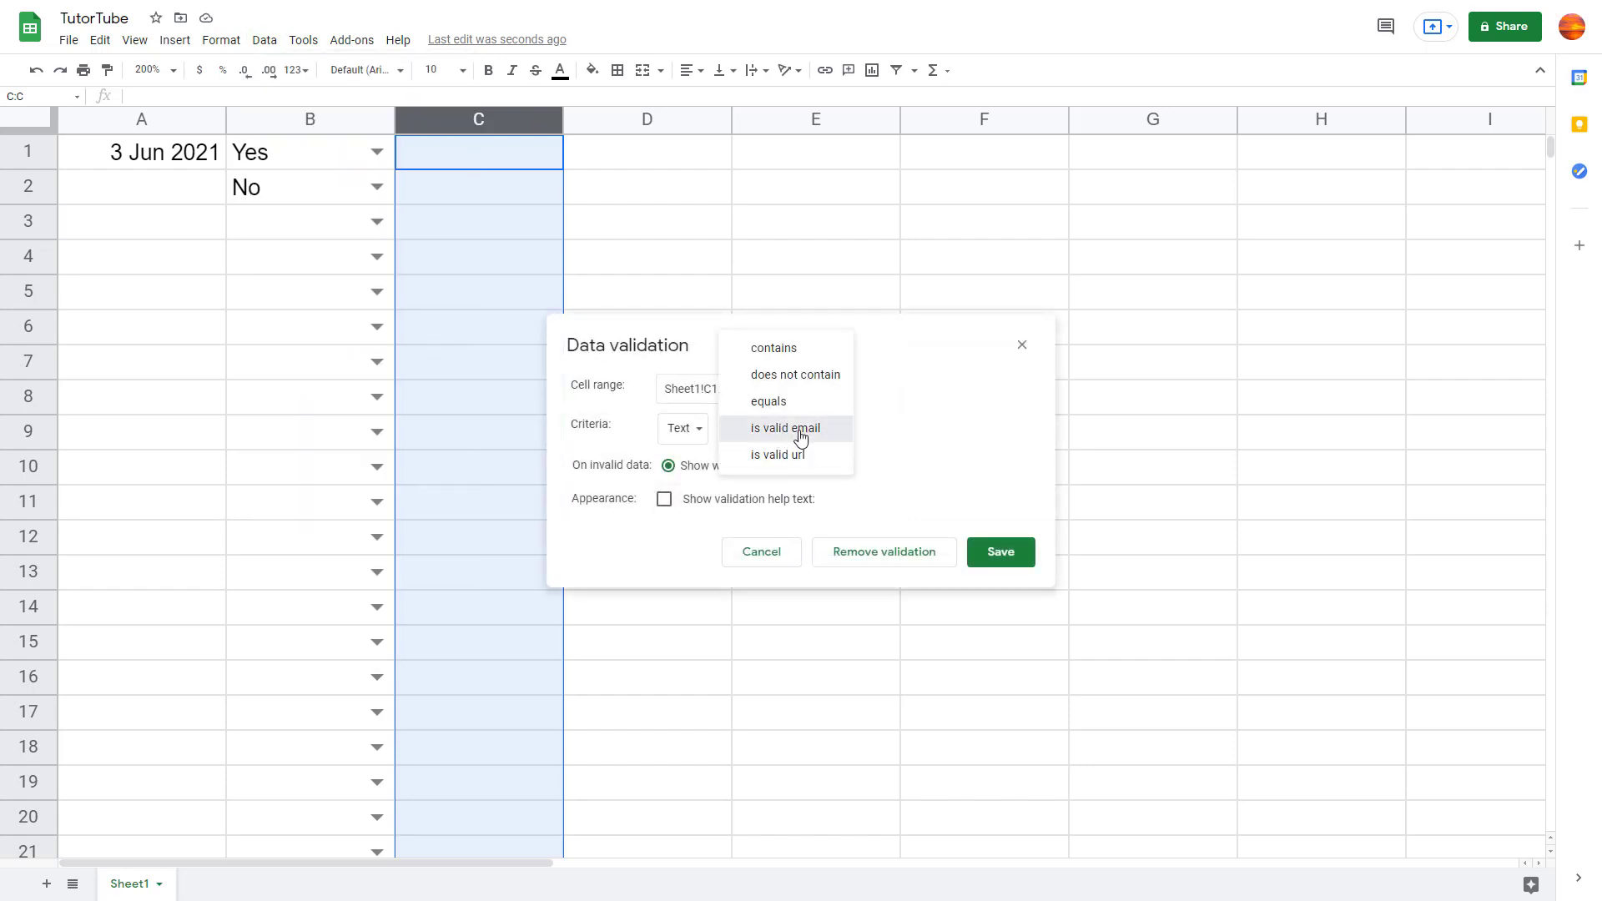
click(801, 430)
click(828, 468)
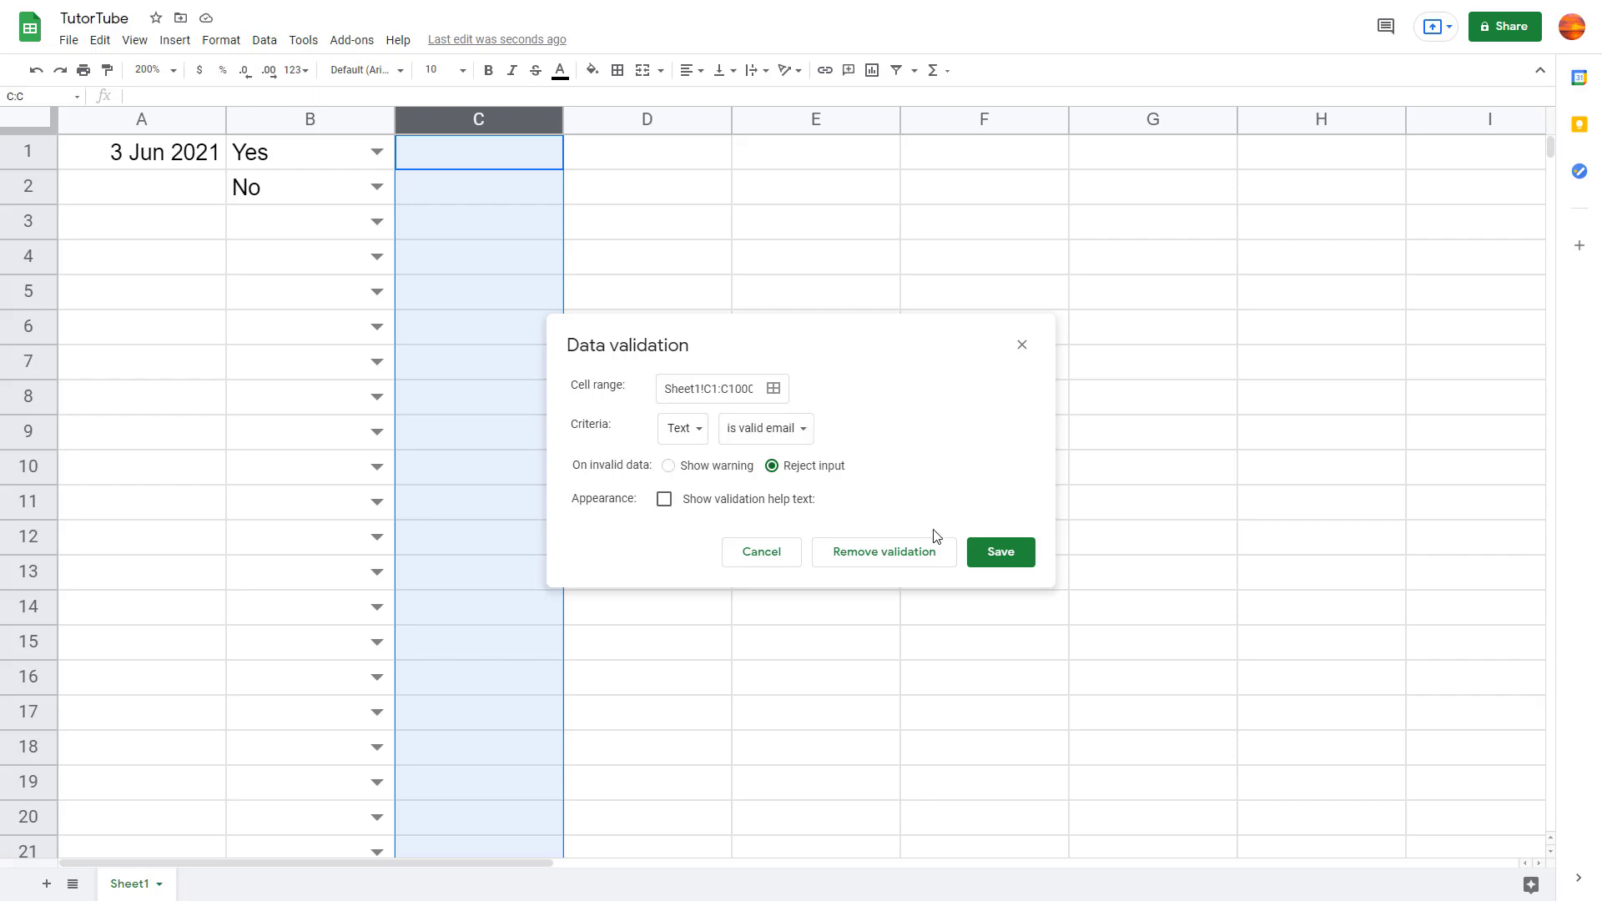
click(997, 555)
text(tutortube)
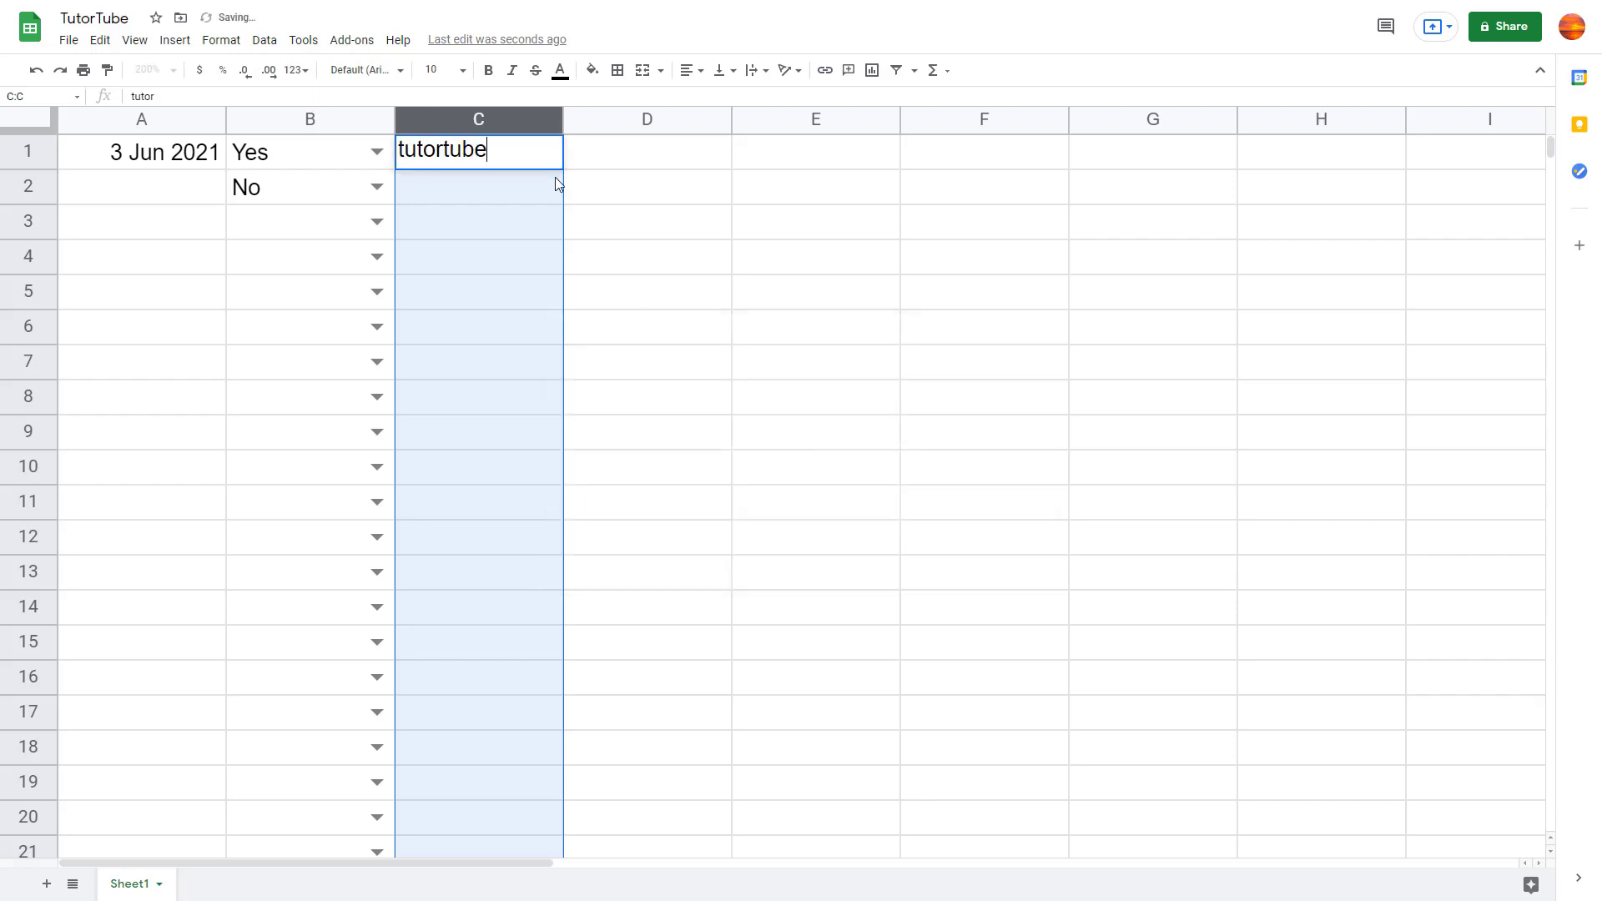
key(Return)
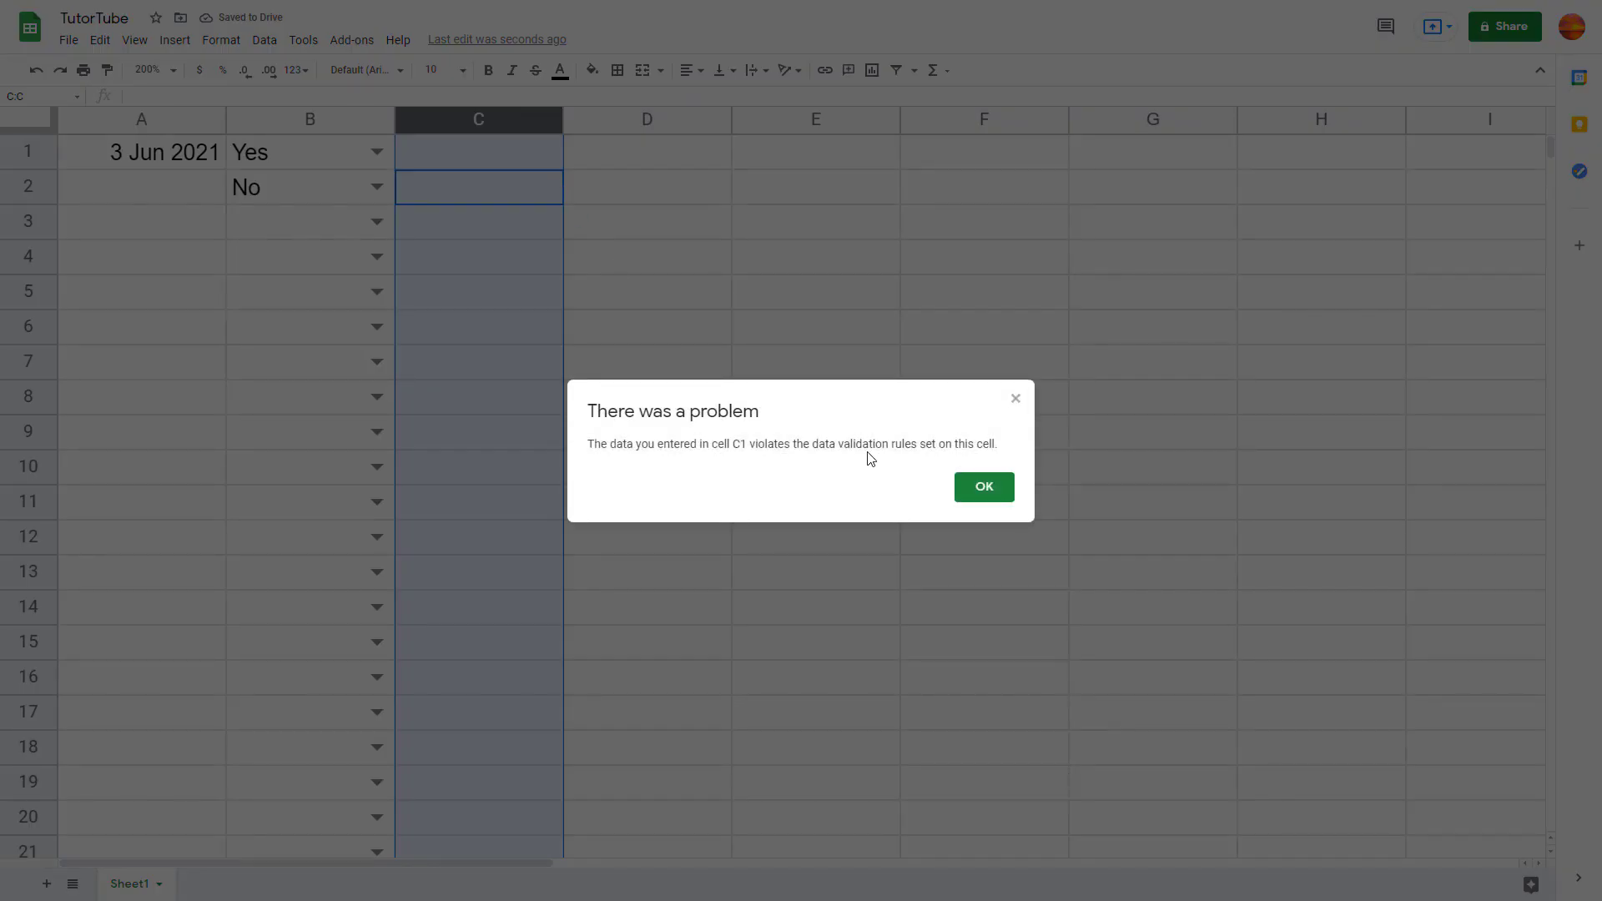
click(987, 487)
Step: Enter a valid e-mail address in C1 and auto-fit column C to show it
click(508, 160)
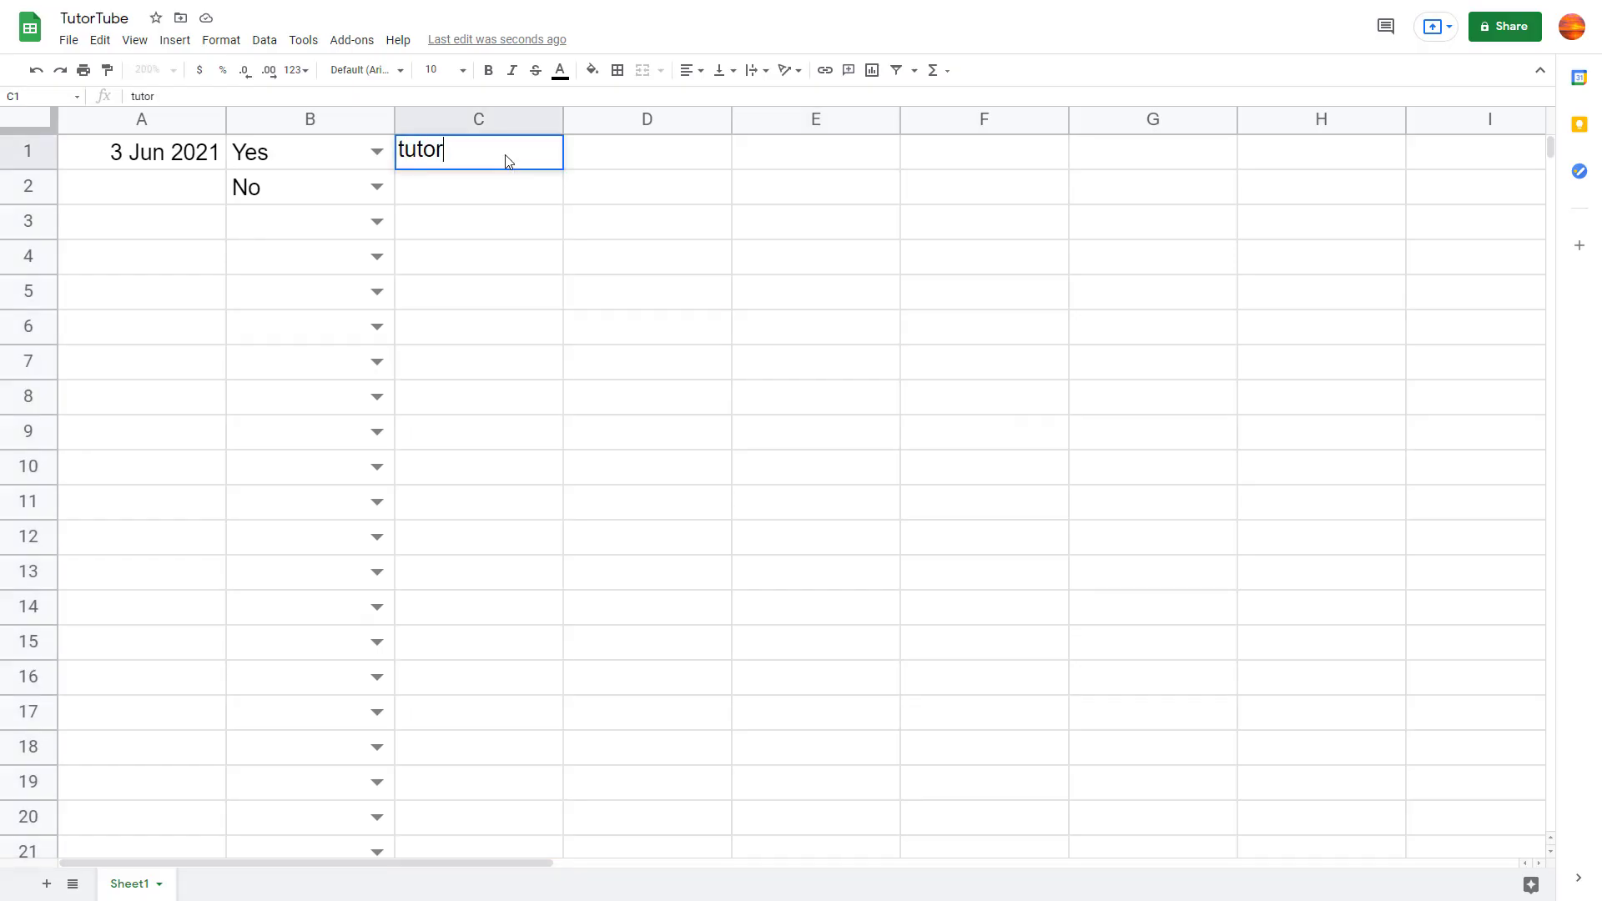
key(Return)
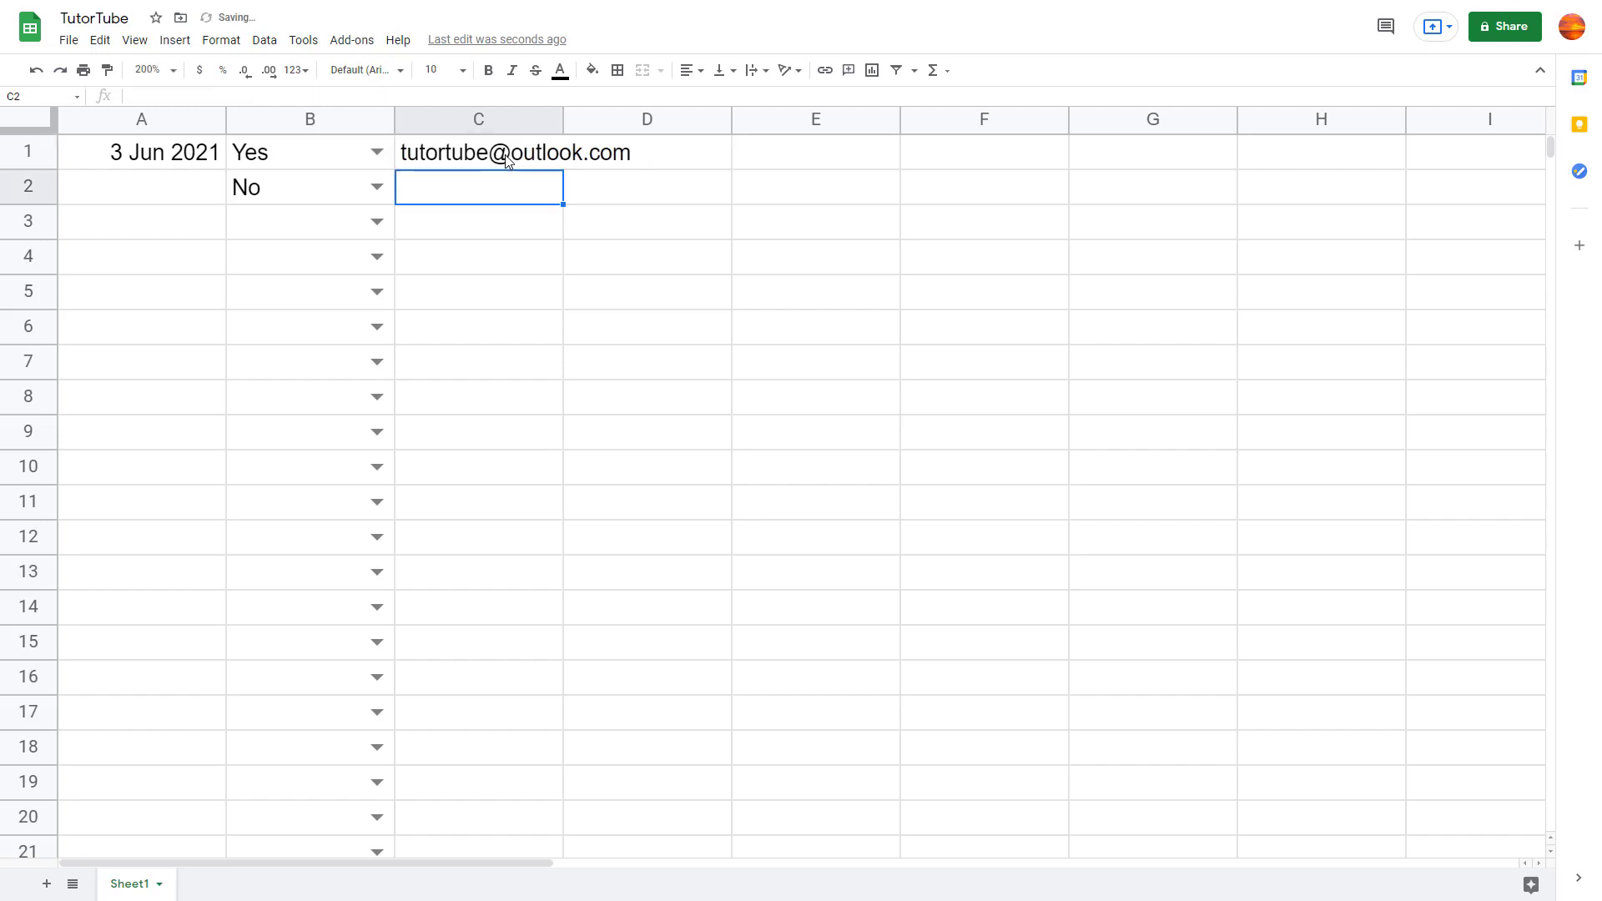
drag(561, 120, 560, 120)
double_click(562, 120)
click(631, 250)
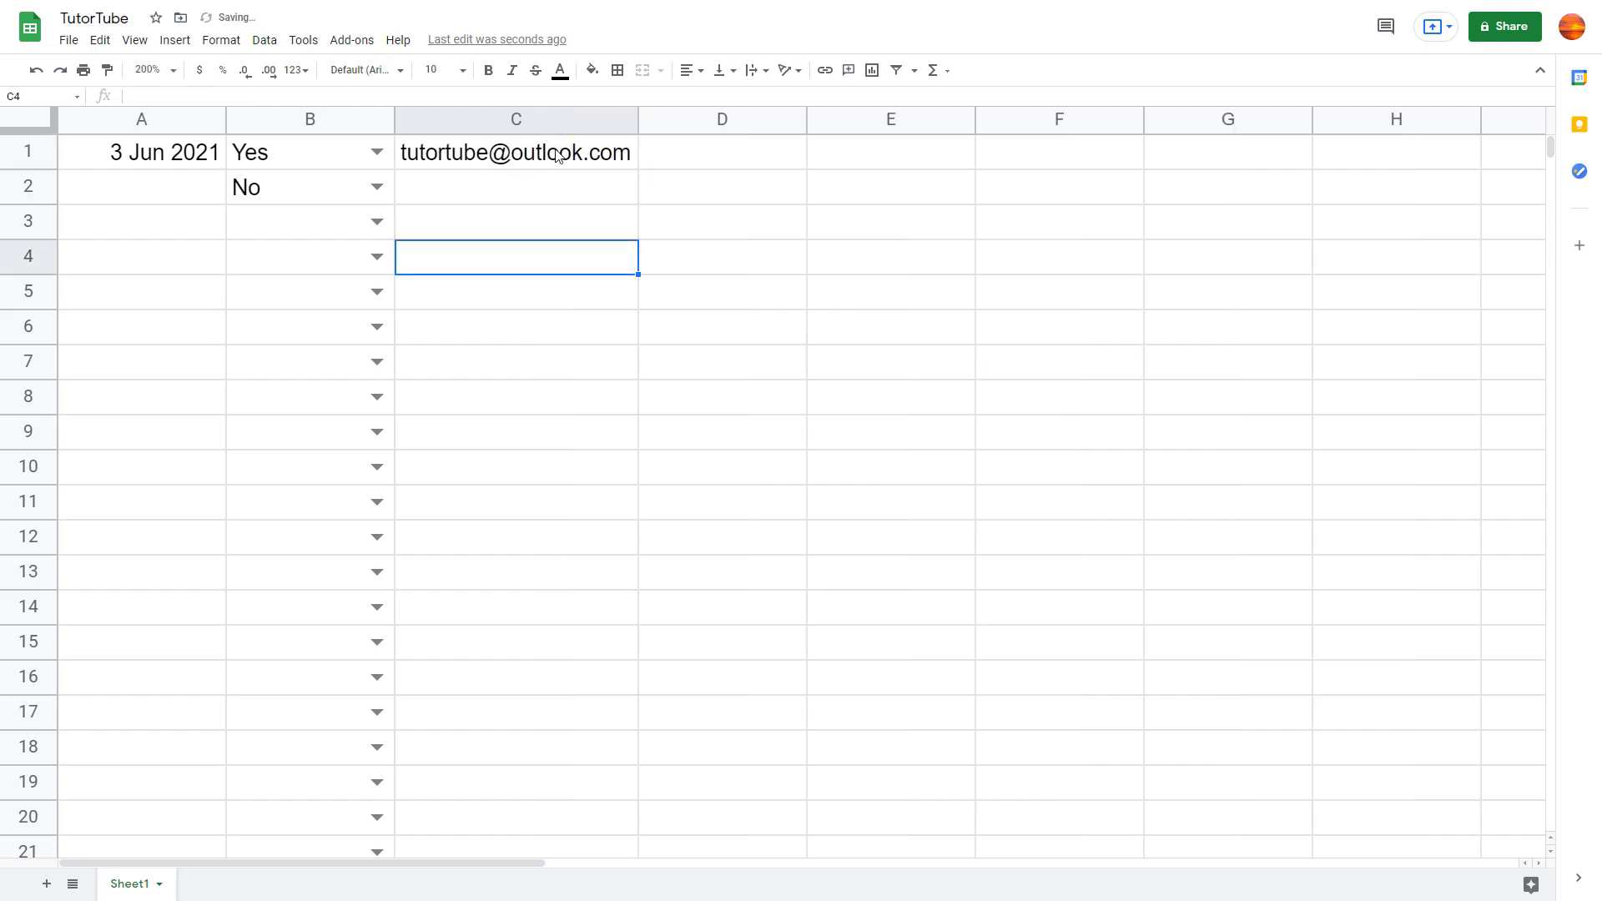
click(555, 152)
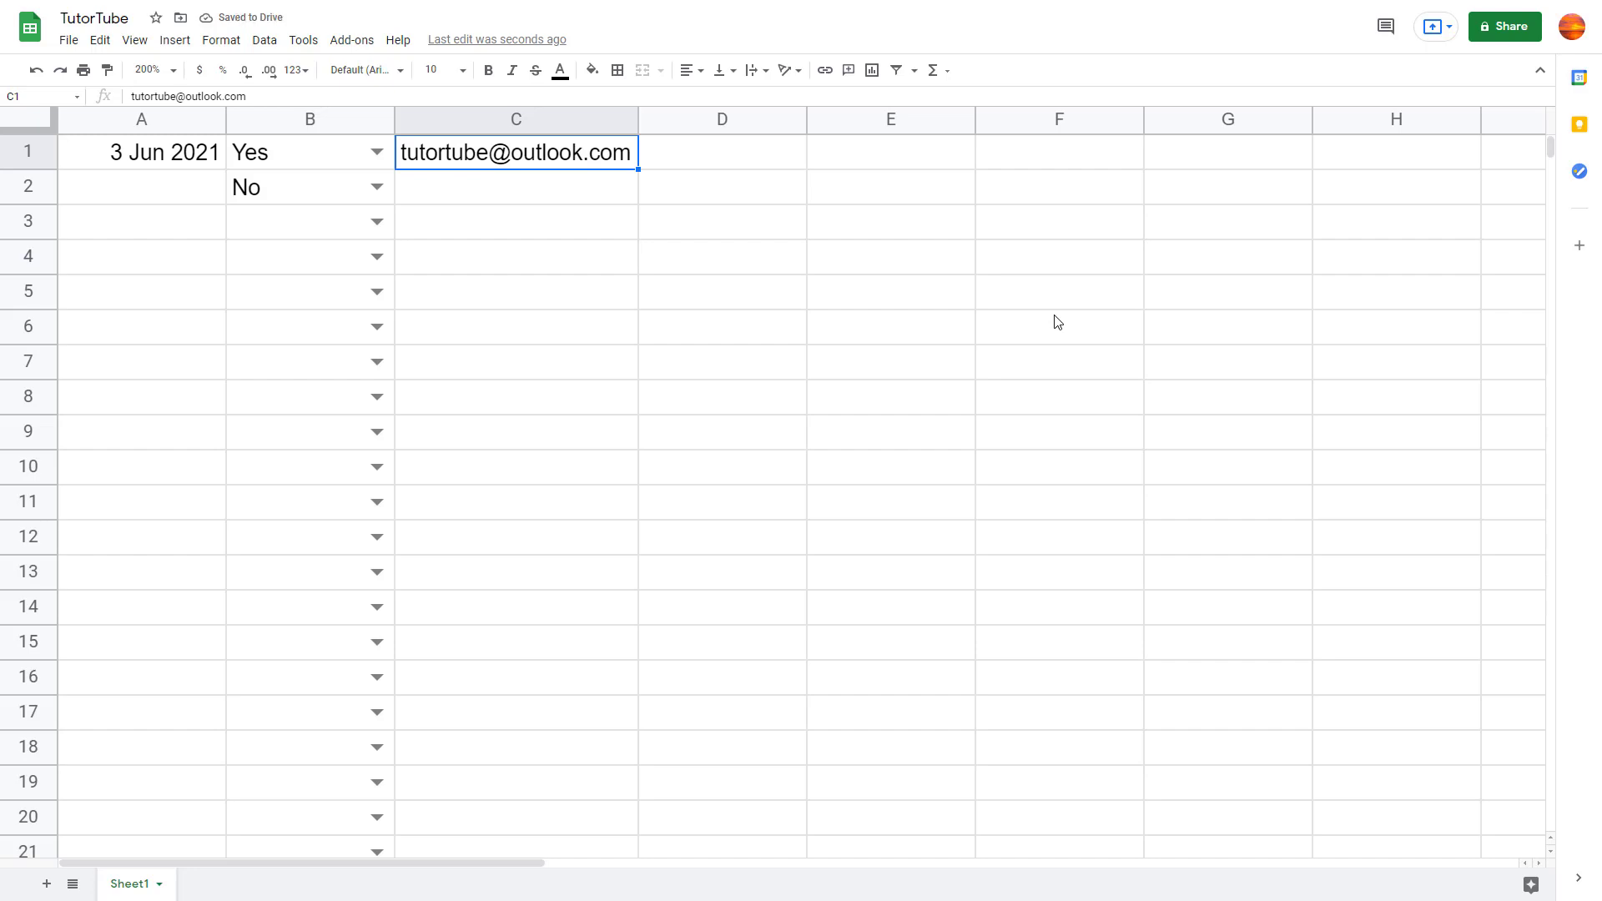